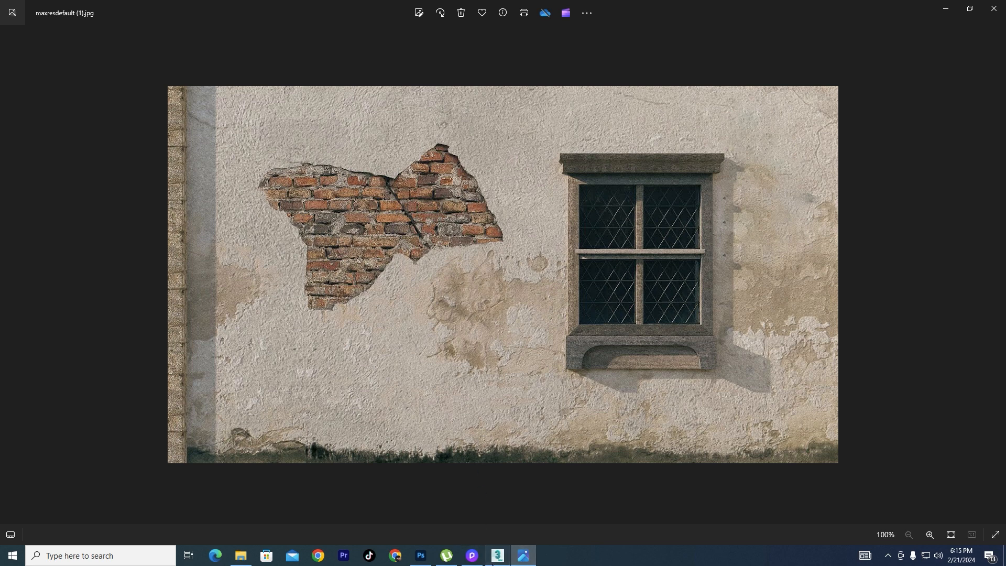
Switch to the Slate Material Editor in 3ds Max and shift the existing VRayBlendMtl node aside in the node view.
click(498, 556)
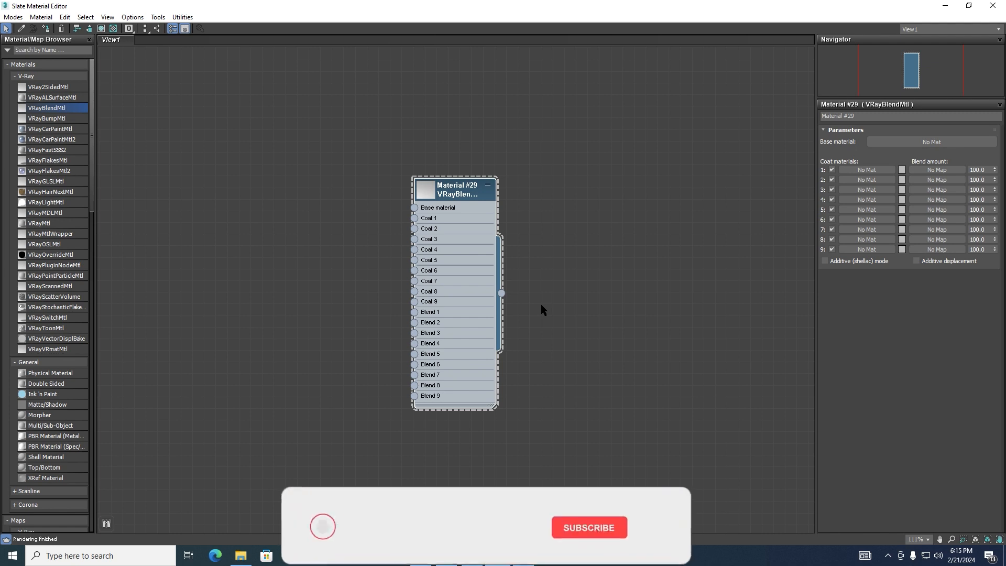
scroll(487, 310, down, 2)
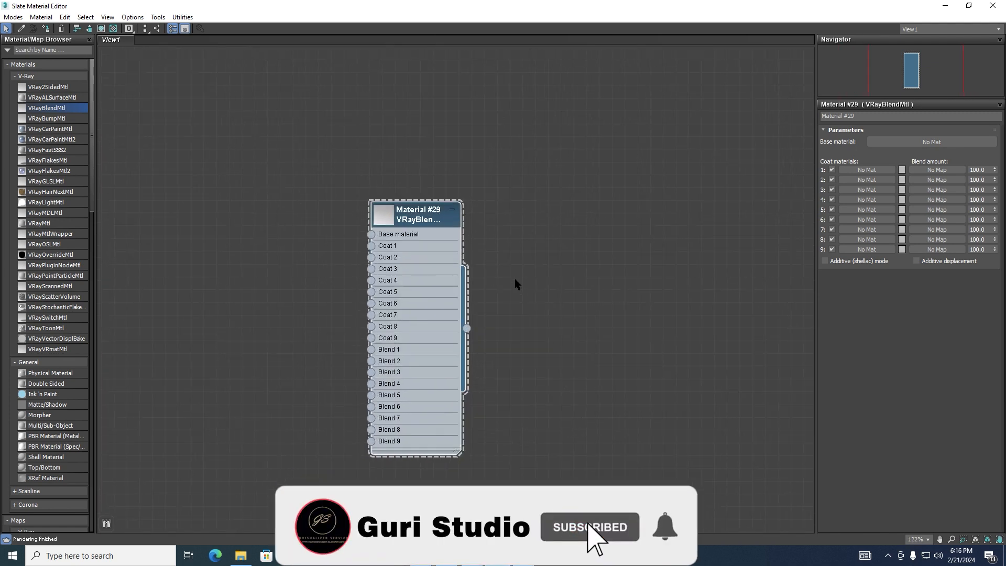
scroll(524, 252, up, 3)
middle_drag(577, 193, 617, 192)
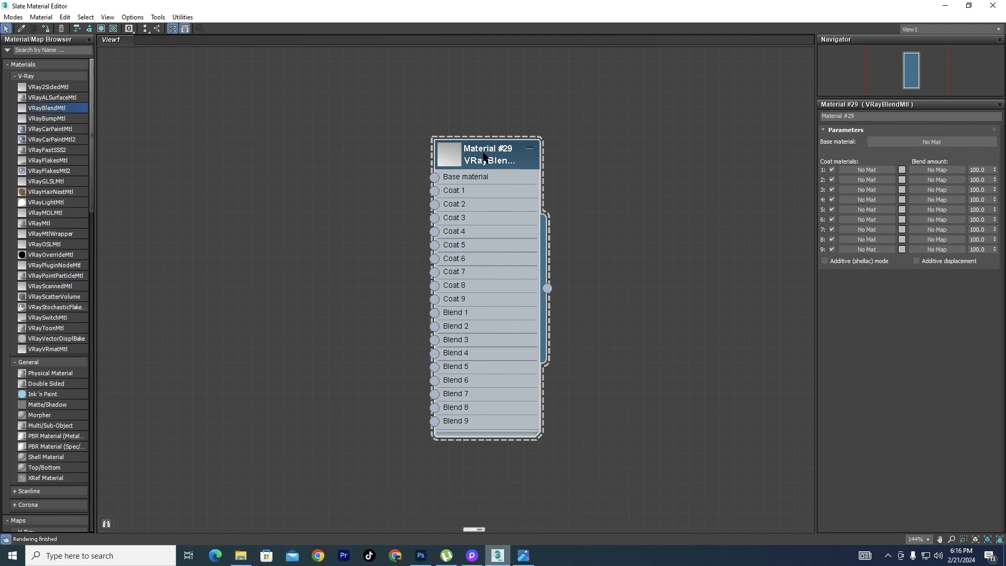
drag(498, 161, 423, 162)
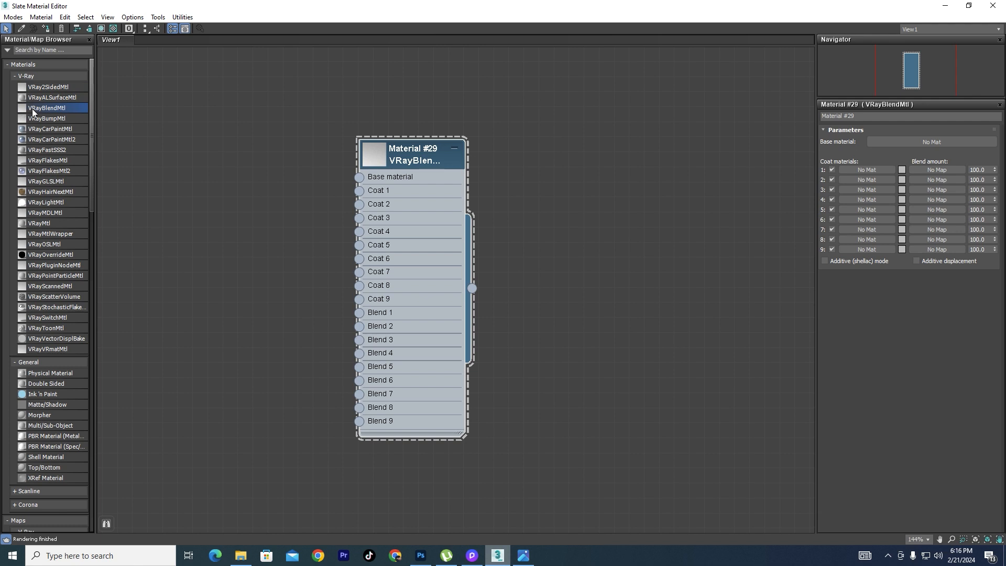
Add a new VRayBlendMtl node to the view and delete the original VRayBlendMtl node.
drag(45, 108, 369, 84)
drag(446, 141, 621, 162)
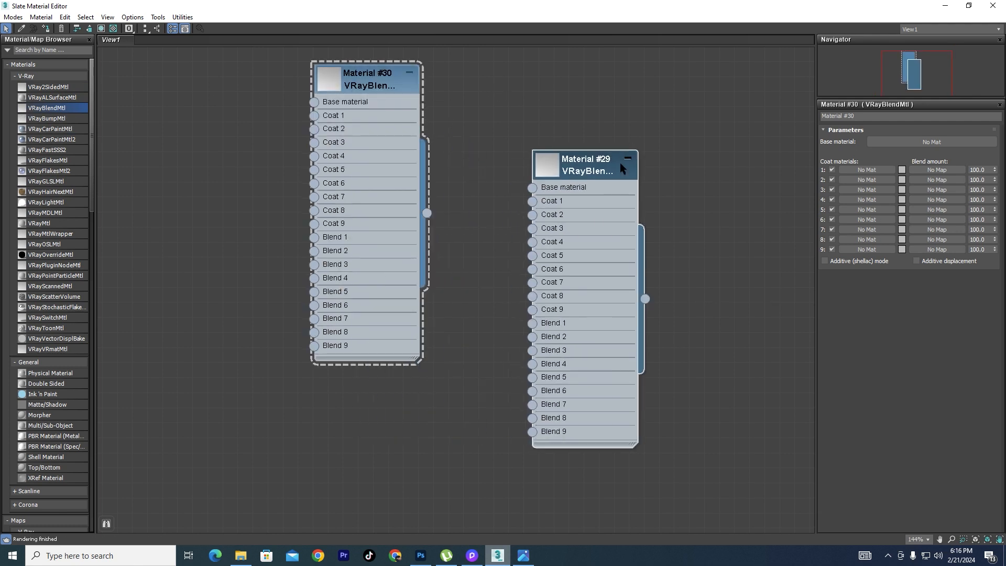
click(611, 163)
key(Delete)
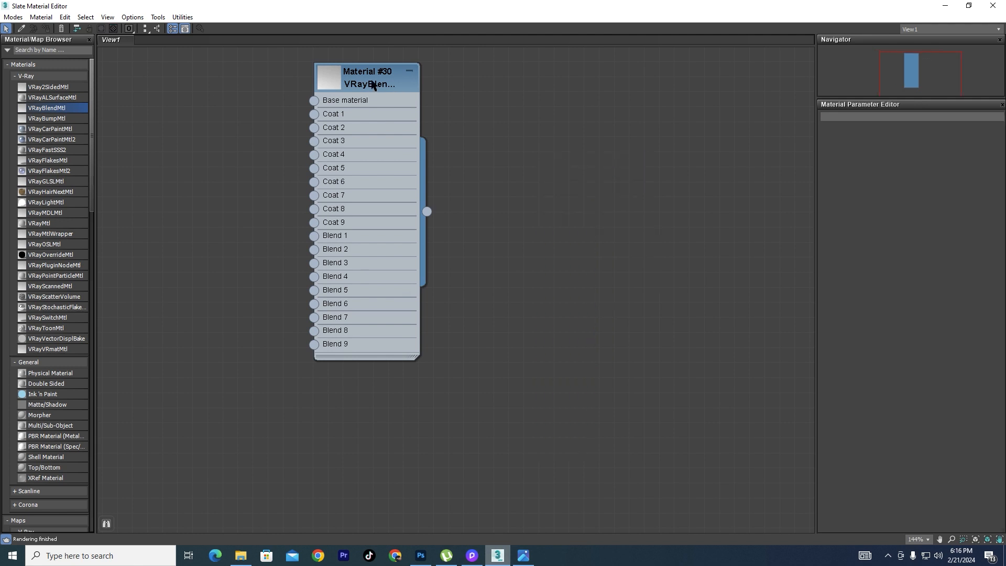
middle_drag(373, 85, 490, 165)
scroll(489, 169, up, 2)
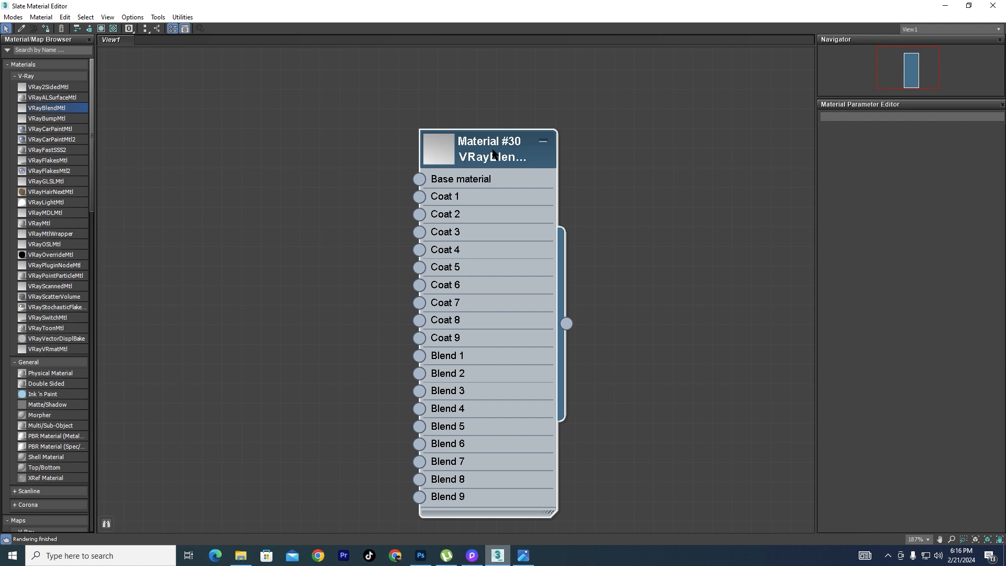
middle_drag(493, 153, 491, 114)
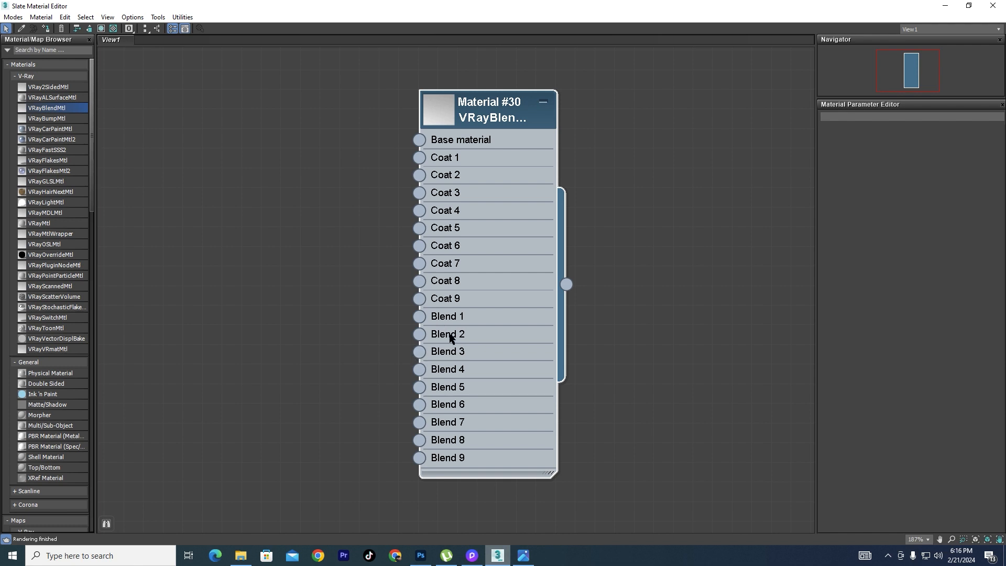
drag(499, 96, 519, 96)
Shrink the material editor window to view the box in the scene, and check the reference image maxresdefault (1).jpg.
double_click(612, 15)
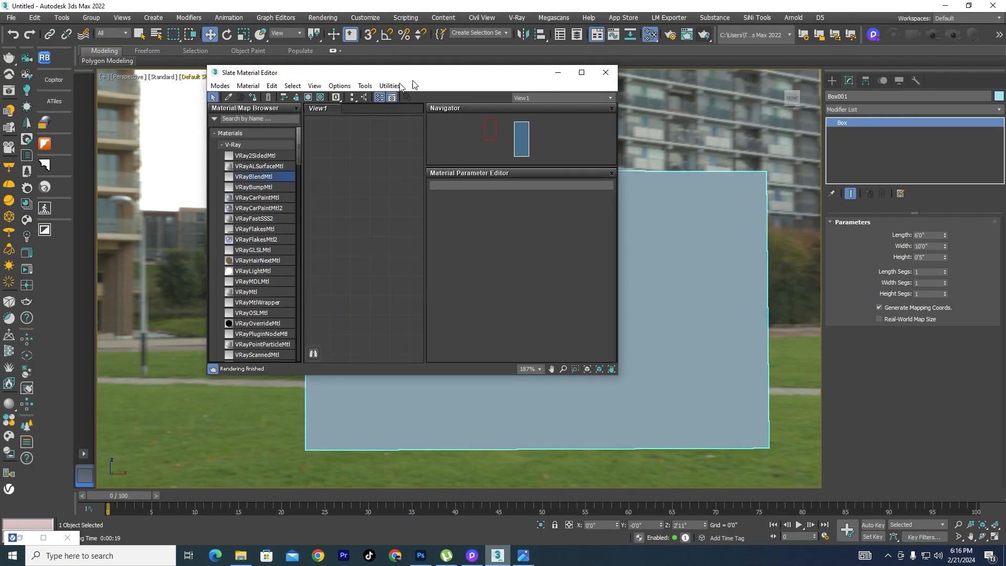
drag(407, 70, 231, 78)
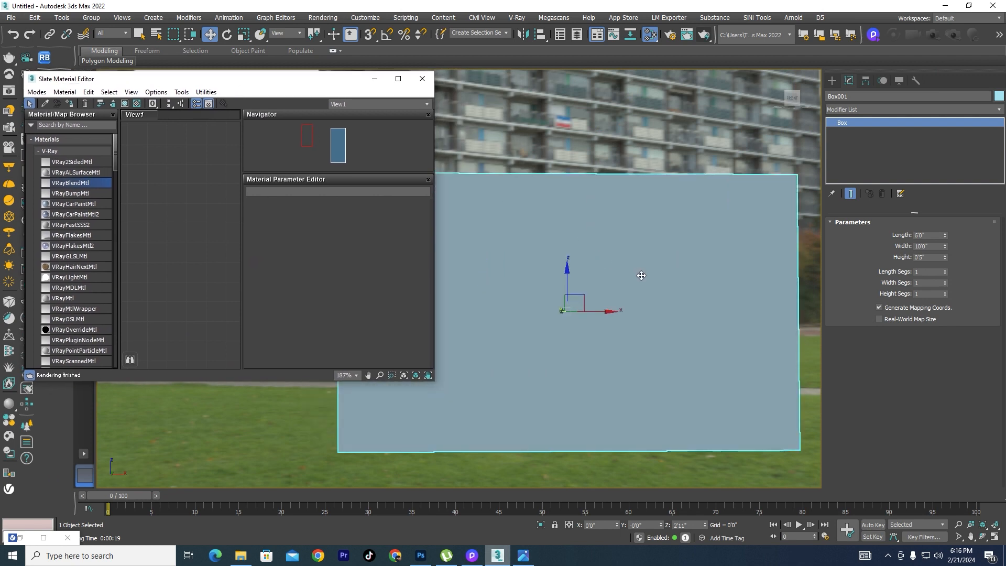
drag(335, 92, 306, 102)
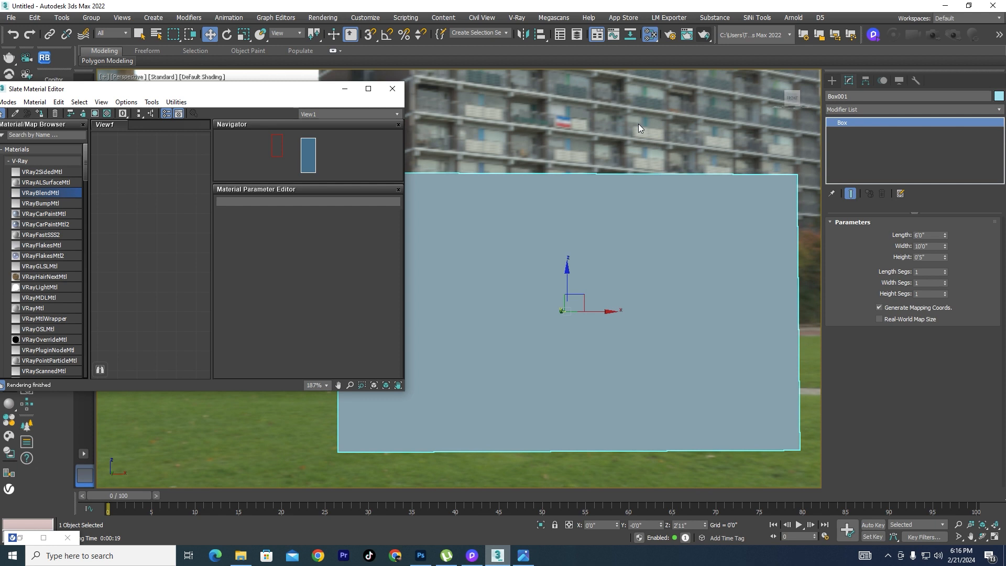
drag(289, 96, 318, 100)
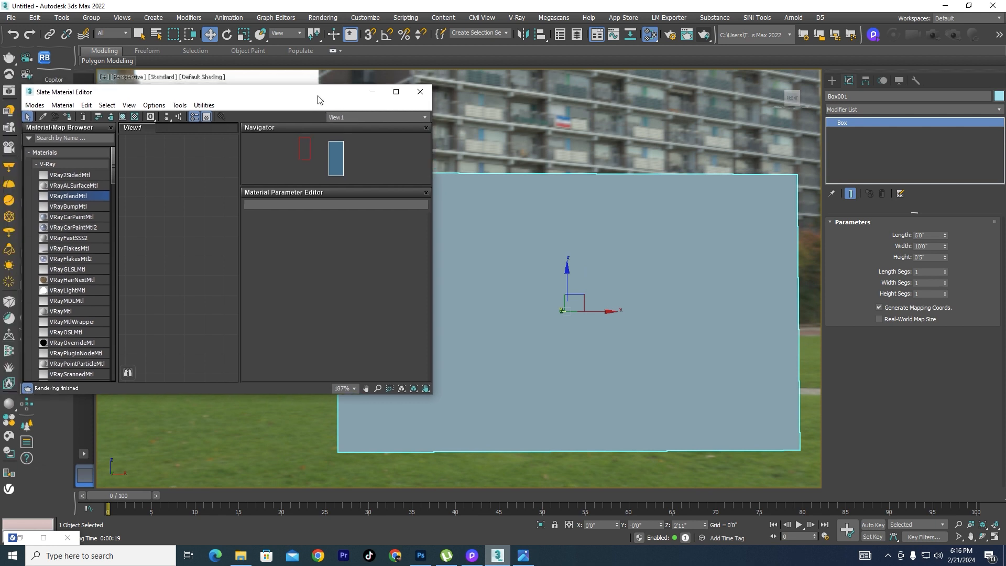
click(523, 556)
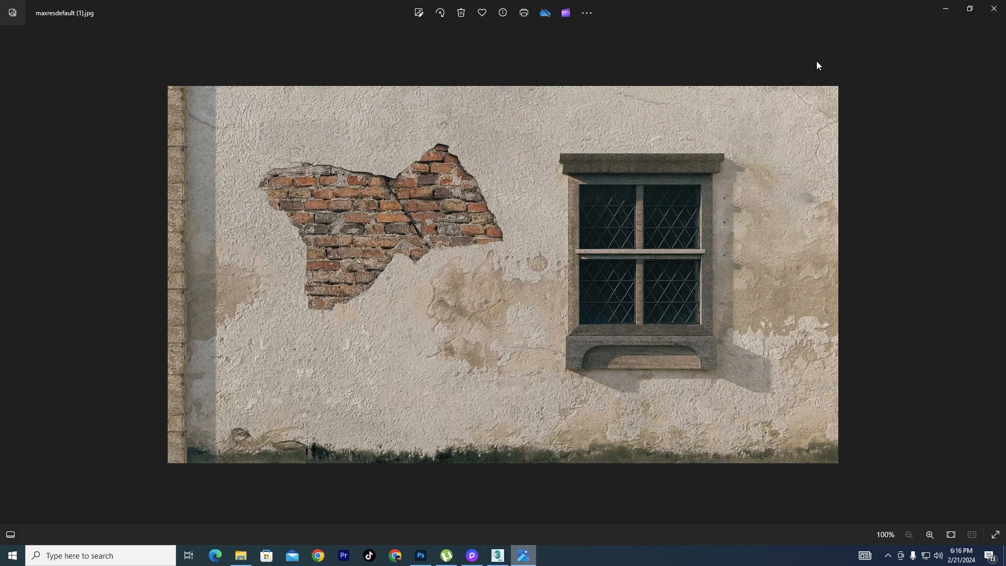
click(944, 9)
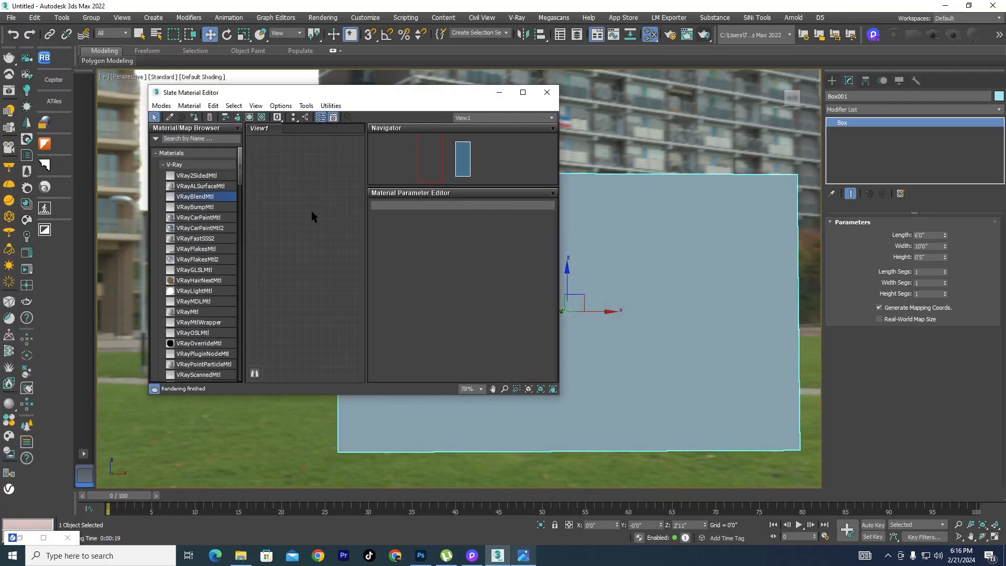
Create a VRayMtl connected to the blend material's Base material input, and spread the two nodes apart in the maximized editor.
click(523, 92)
middle_drag(385, 211, 553, 266)
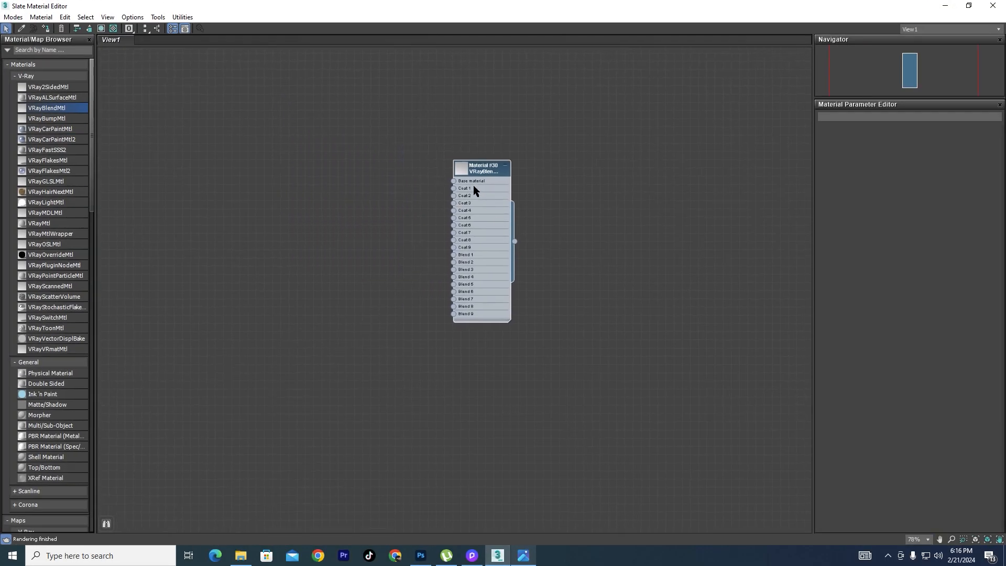
scroll(472, 185, up, 5)
drag(417, 186, 356, 199)
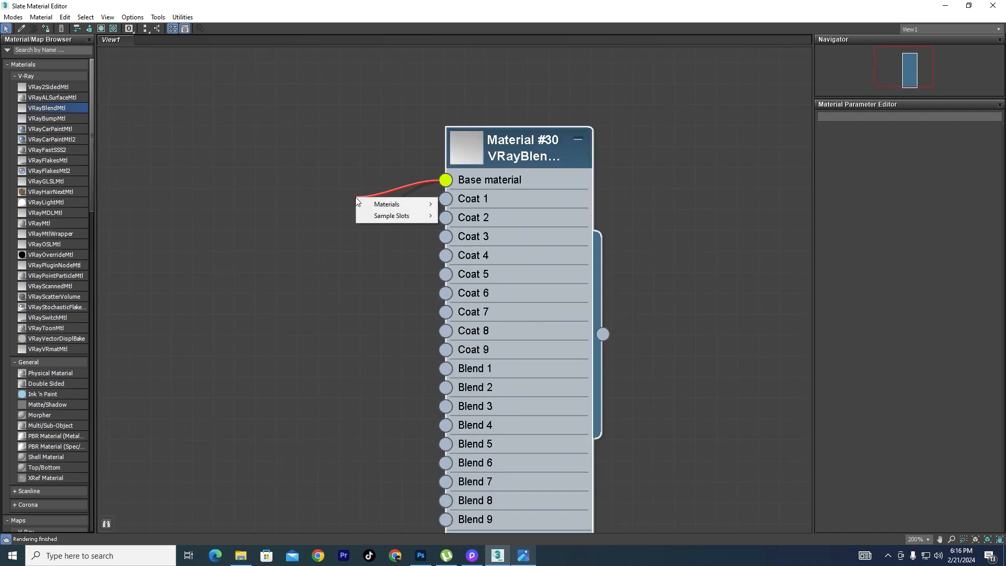
mouse_move(366, 205)
mouse_move(463, 209)
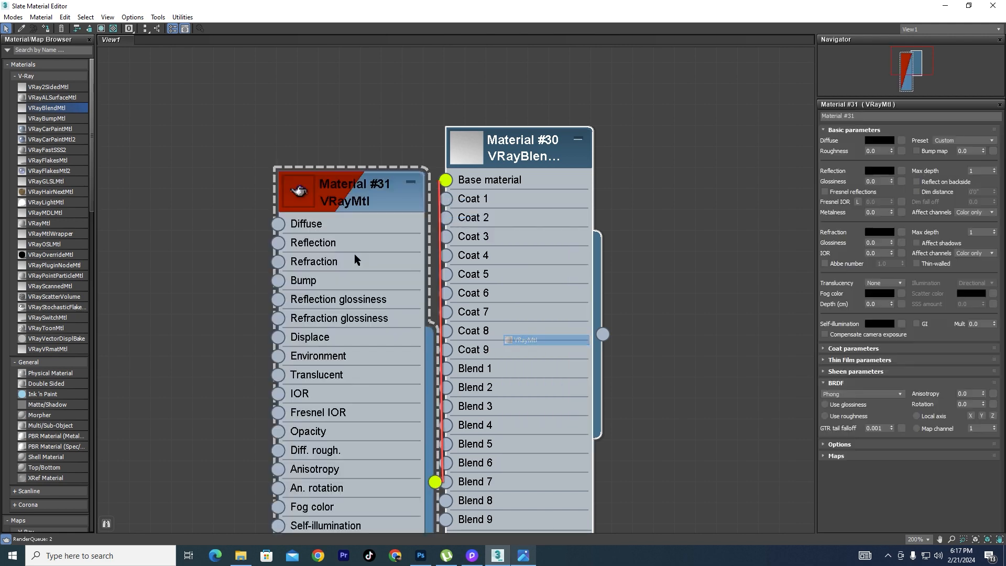
click(526, 340)
drag(483, 168, 650, 232)
drag(320, 181, 215, 76)
Float the material editor beside the viewport and assign the VRayBlendMtl to the selected box.
drag(595, 6, 251, 100)
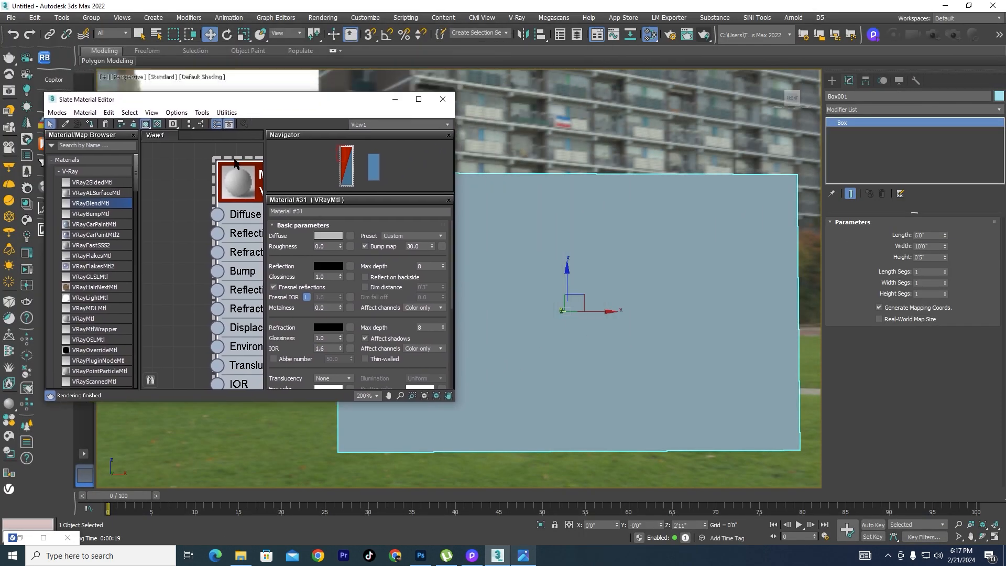
scroll(160, 206, down, 2)
scroll(215, 212, down, 5)
middle_drag(236, 184, 148, 184)
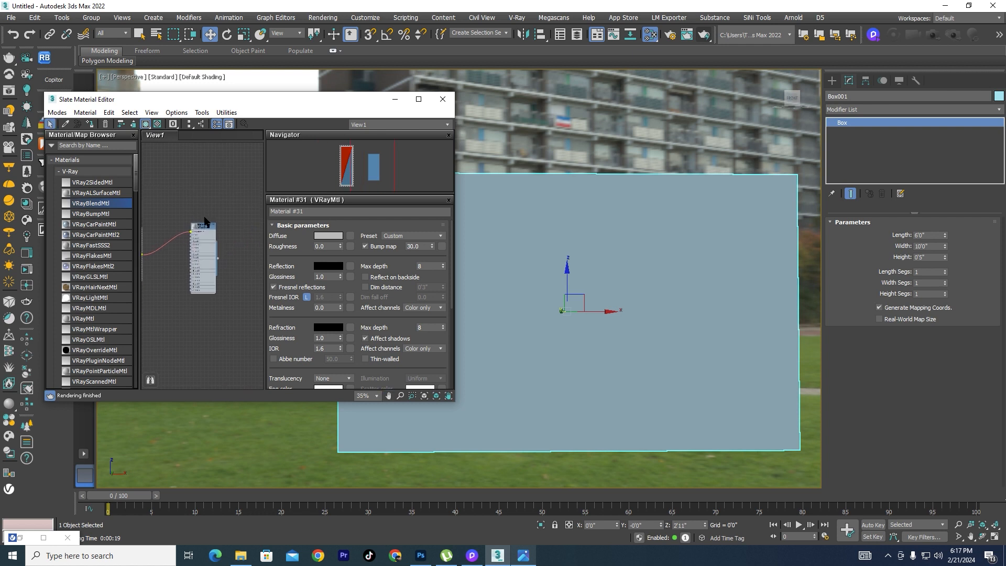
scroll(204, 223, up, 8)
scroll(200, 242, up, 1)
double_click(201, 239)
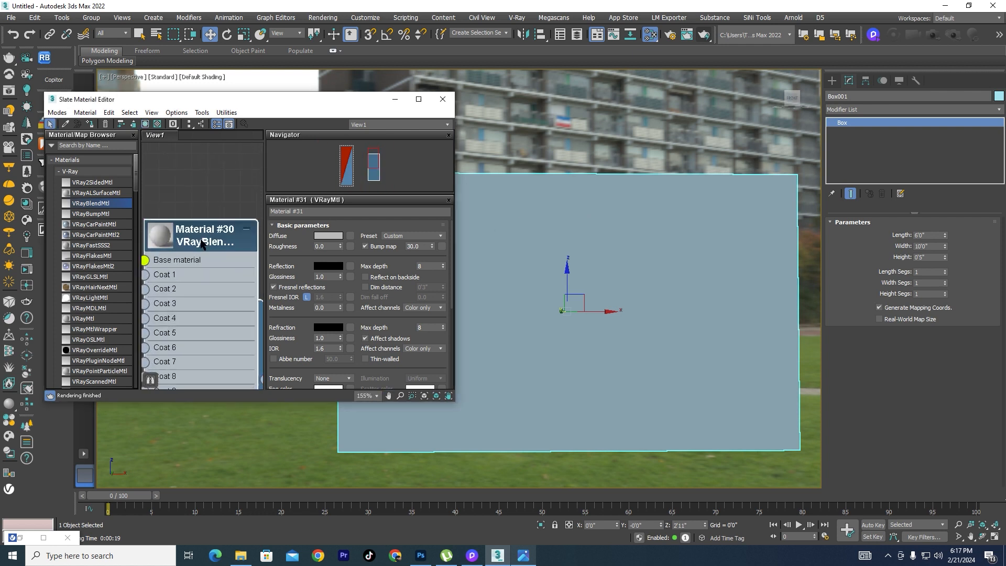
click(90, 126)
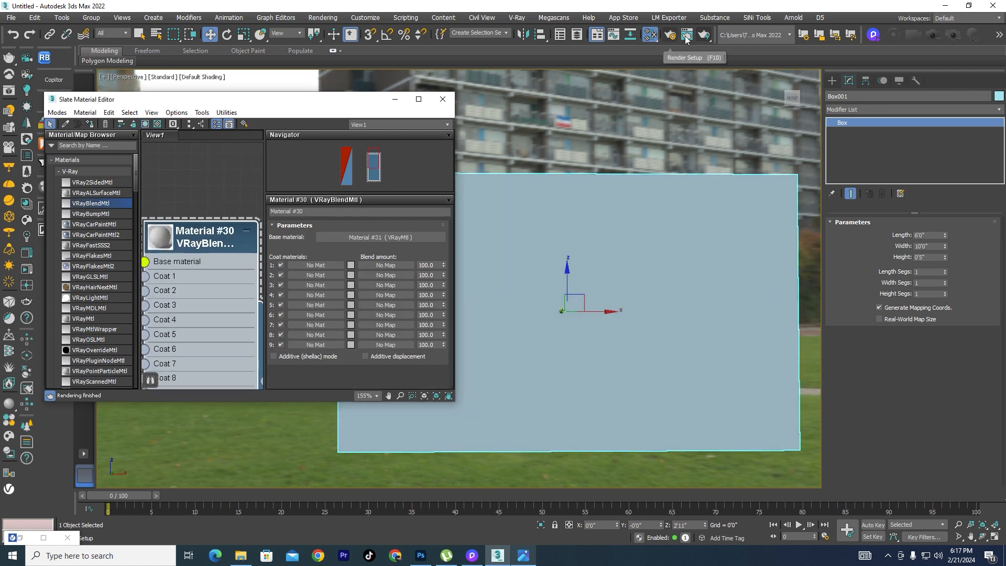
Render the scene in the V-Ray Frame Buffer, inspect the box with the blend material, and stop the render.
click(707, 36)
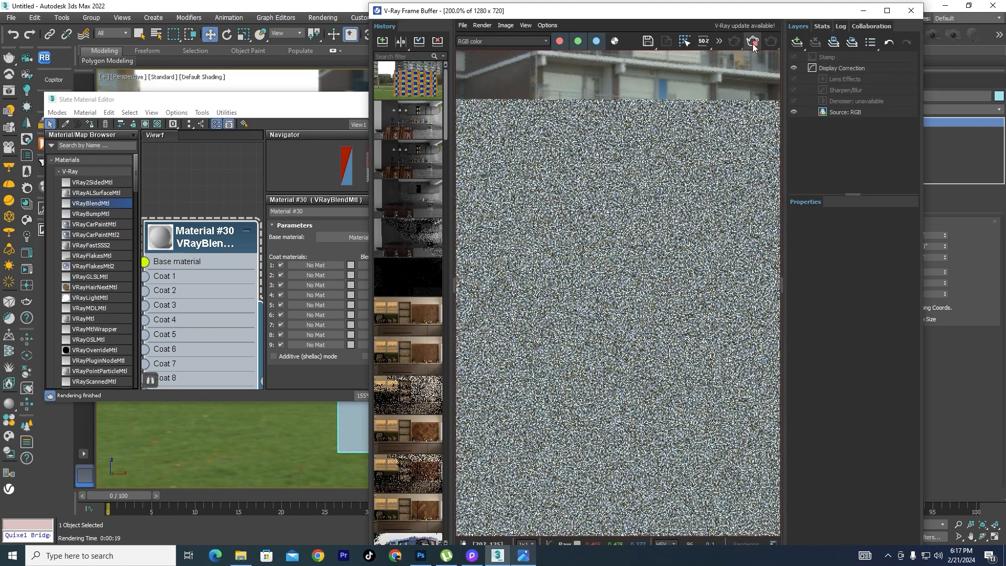
scroll(618, 278, down, 5)
scroll(630, 291, up, 5)
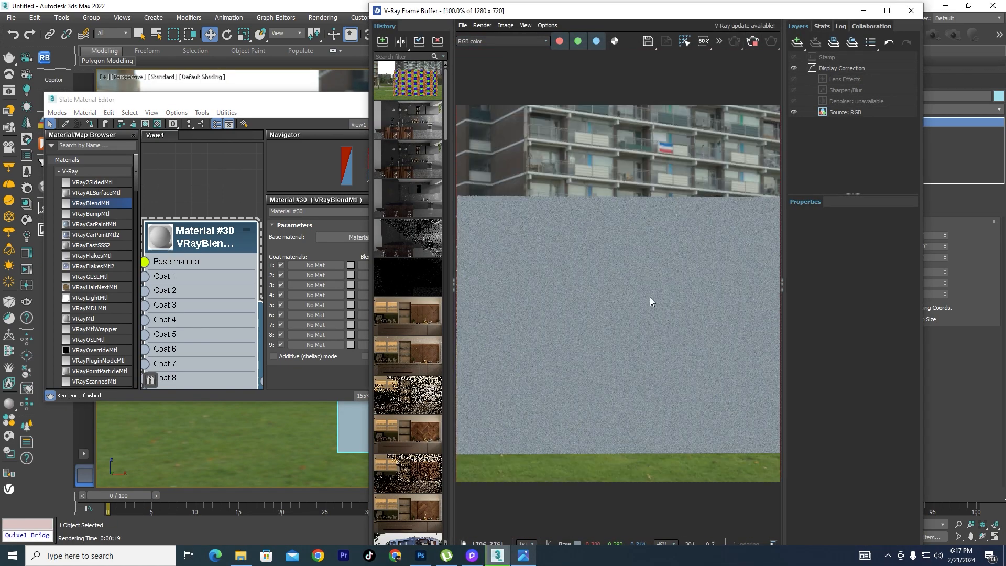
scroll(591, 260, down, 1)
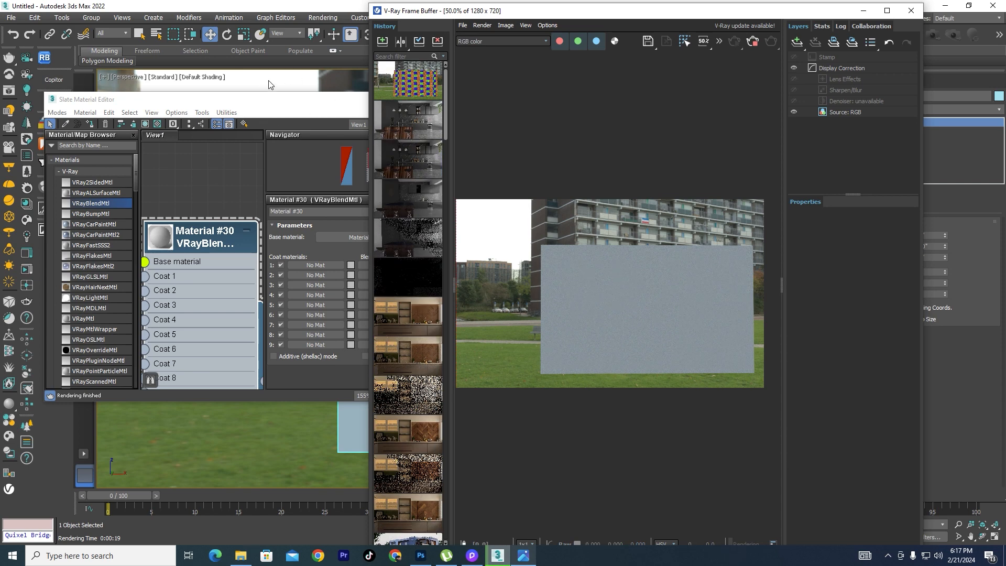
click(199, 175)
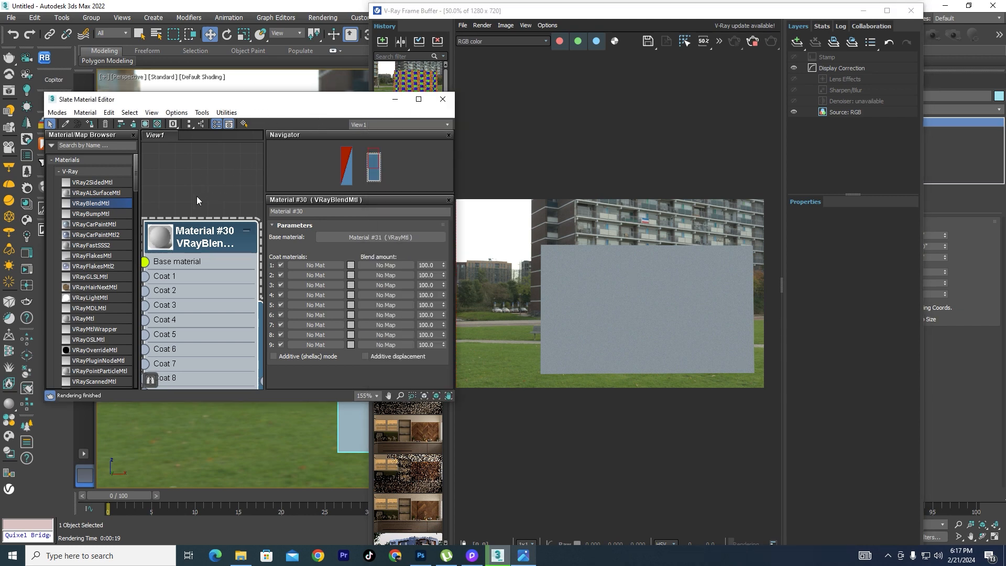
click(753, 42)
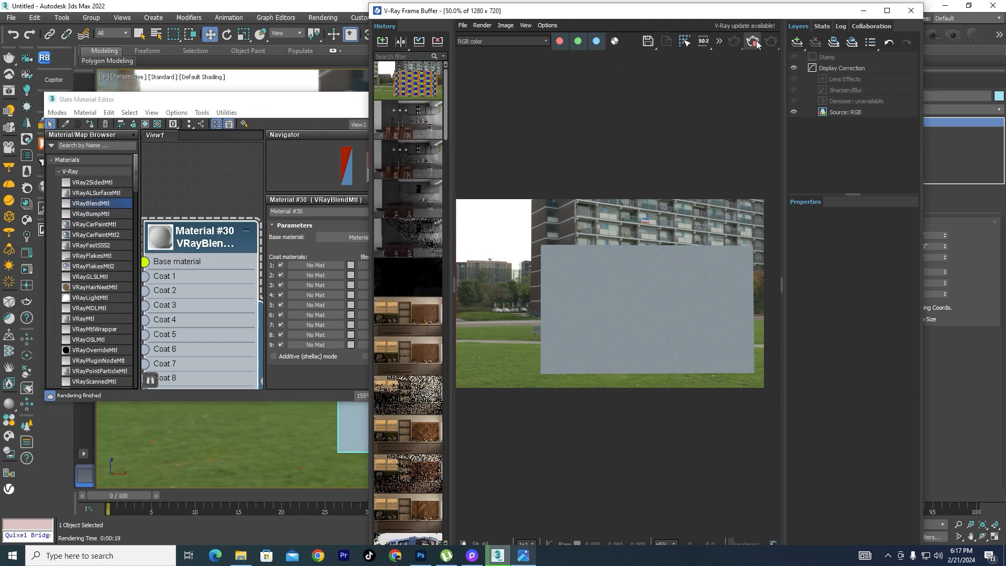
Open the parameters of the VRayMtl used as the base material and maximize the material editor.
drag(225, 99, 294, 74)
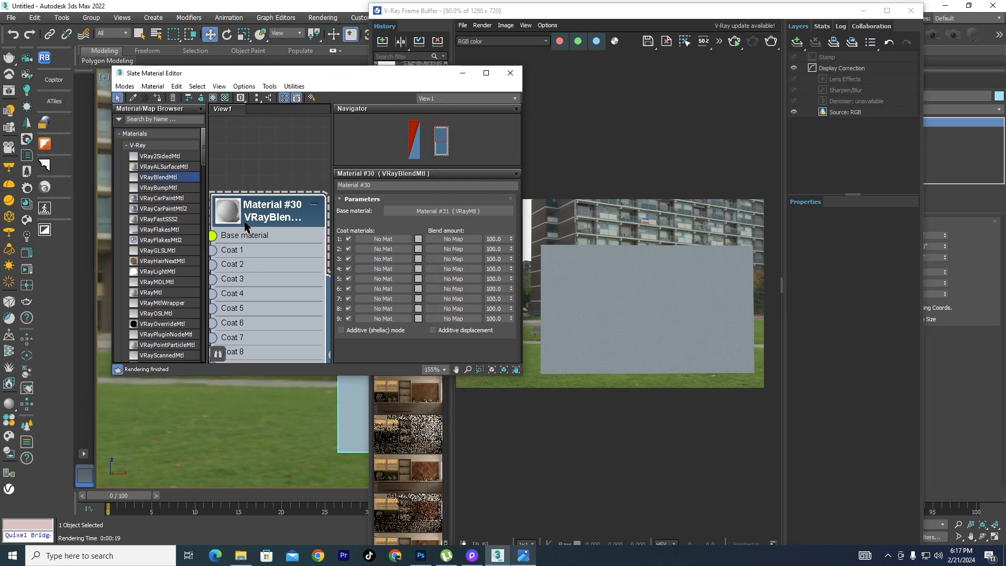
scroll(302, 219, down, 5)
scroll(302, 217, down, 3)
middle_drag(237, 210, 292, 177)
scroll(270, 160, up, 7)
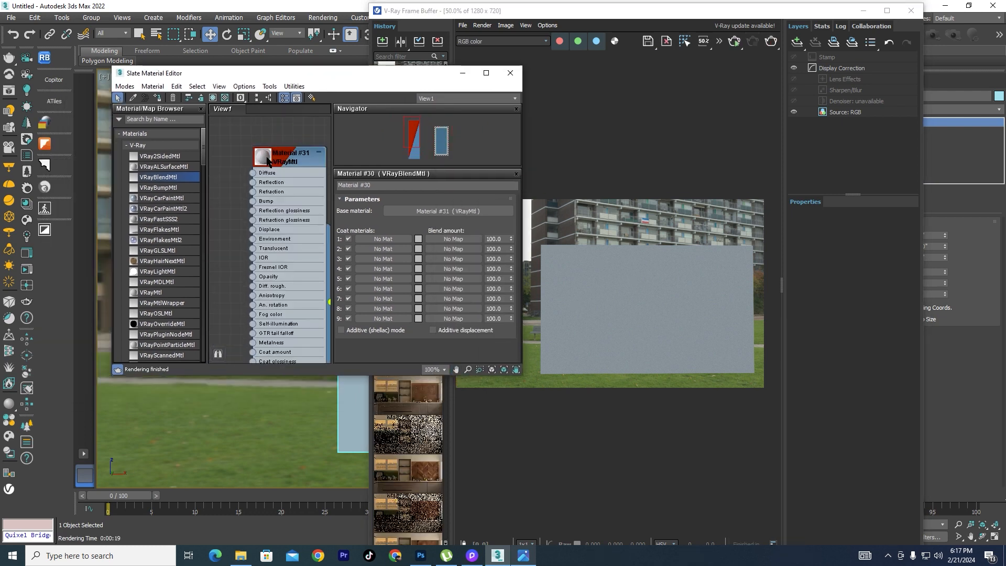
double_click(292, 163)
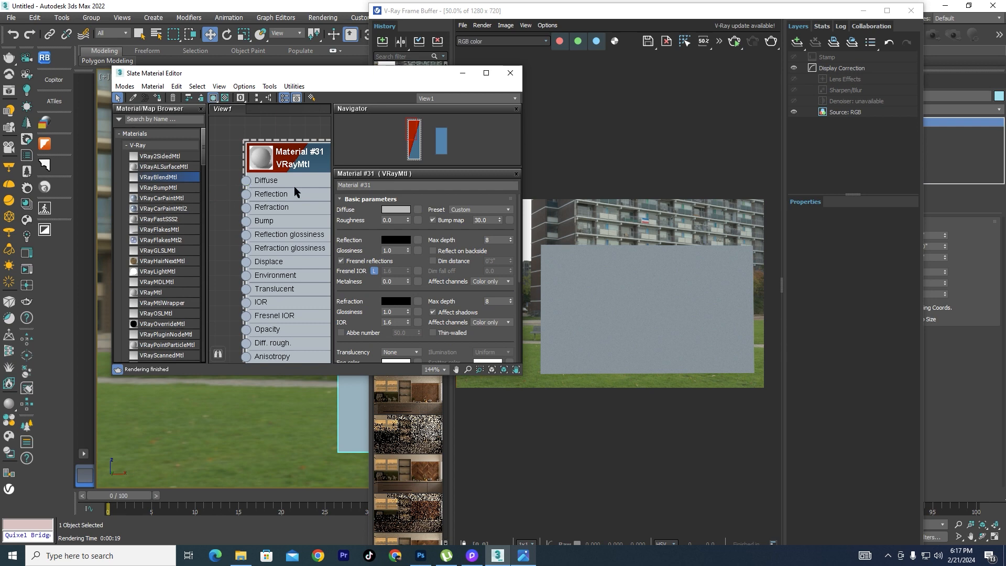
click(486, 73)
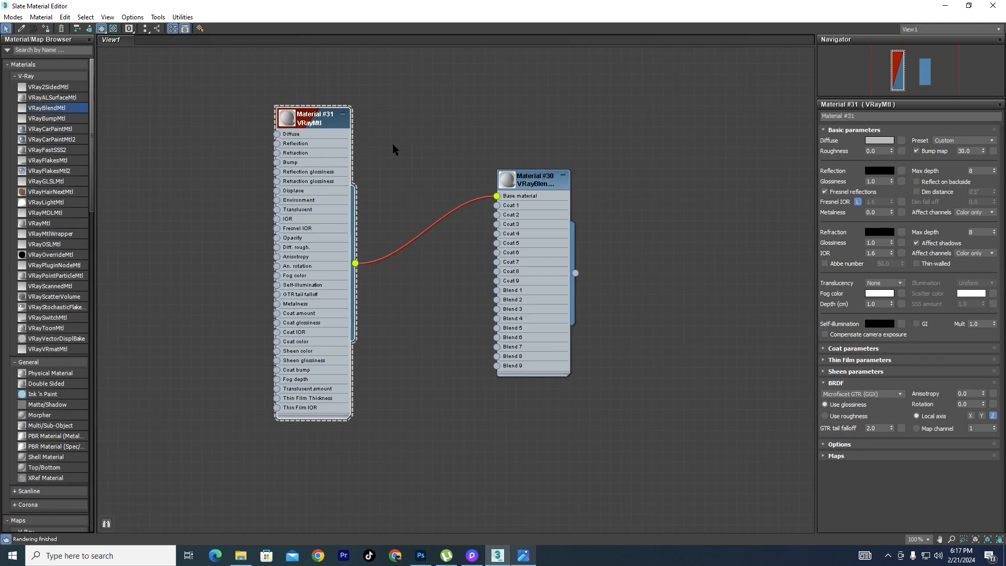
Connect a VRayBitmap to the base VRayMtl's Diffuse input, loading the plaster image 39afd241-1aa2-433b-aad7-a14f4d791243 from Downloads.
middle_drag(394, 149, 603, 135)
scroll(473, 132, up, 3)
drag(474, 132, 245, 173)
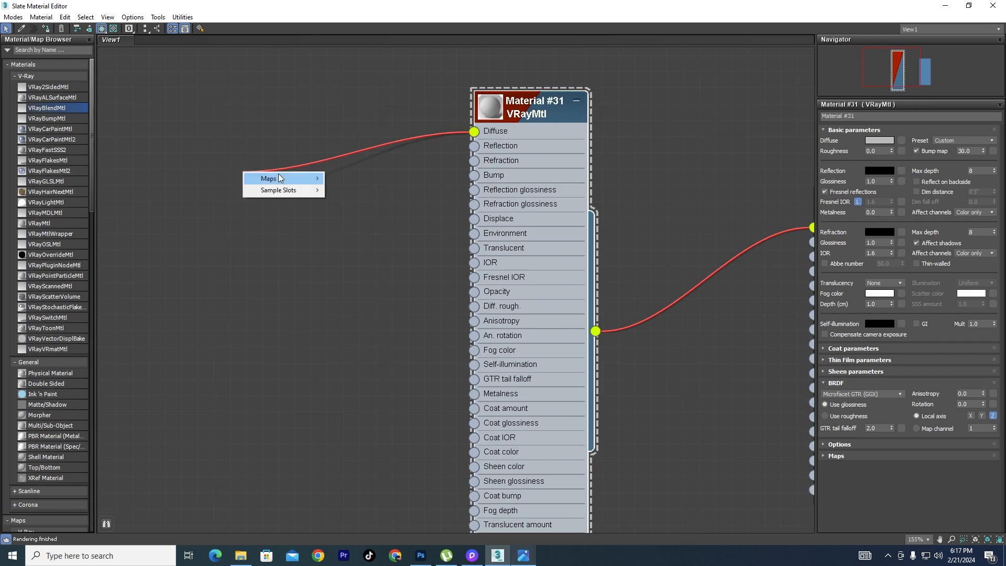
mouse_move(280, 176)
mouse_move(363, 181)
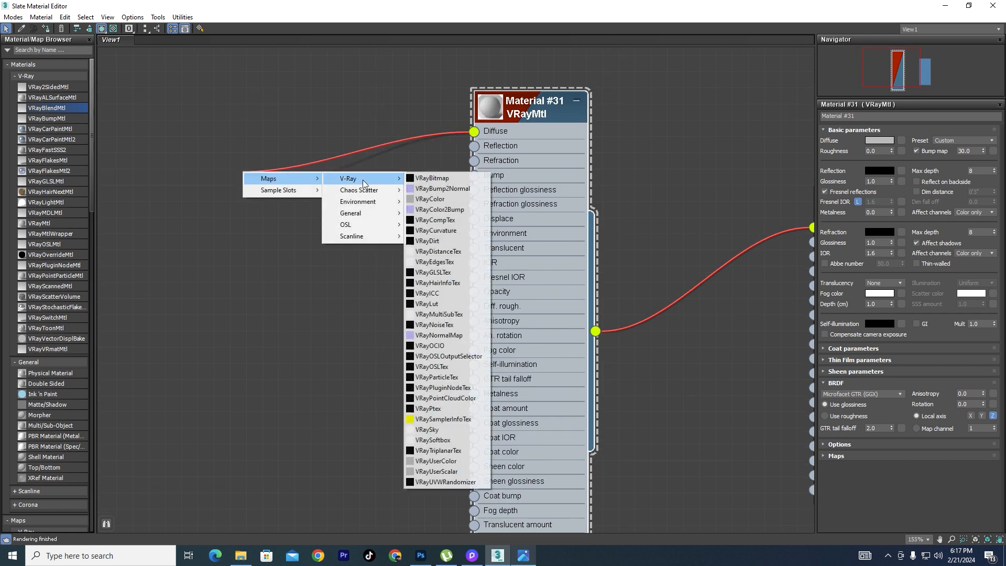
click(427, 181)
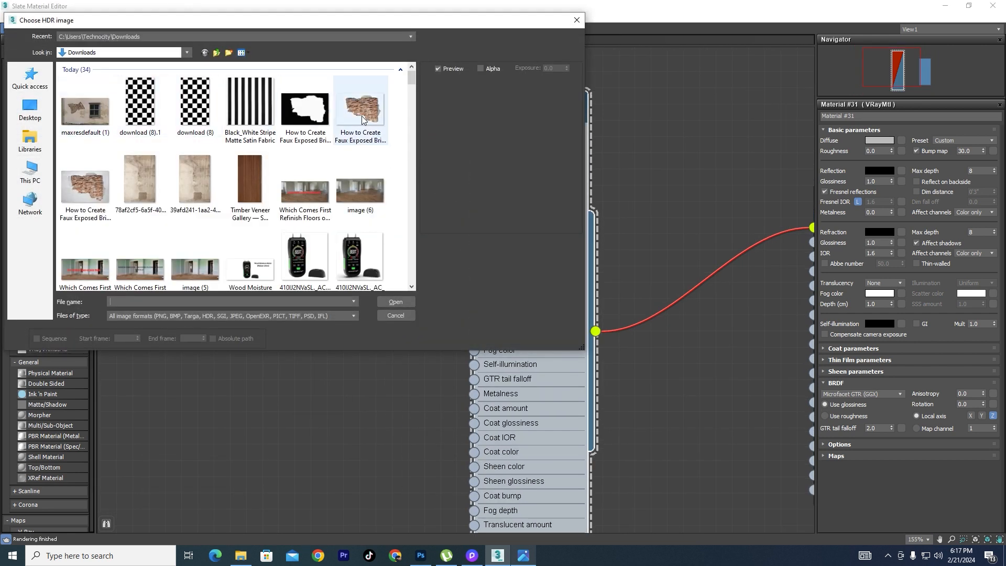
click(197, 184)
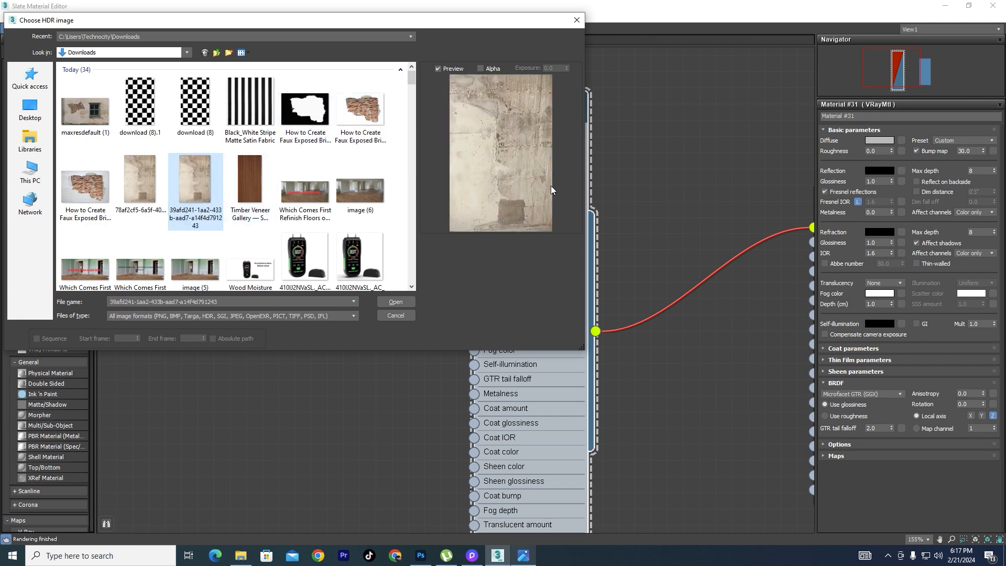
click(395, 305)
scroll(384, 197, down, 2)
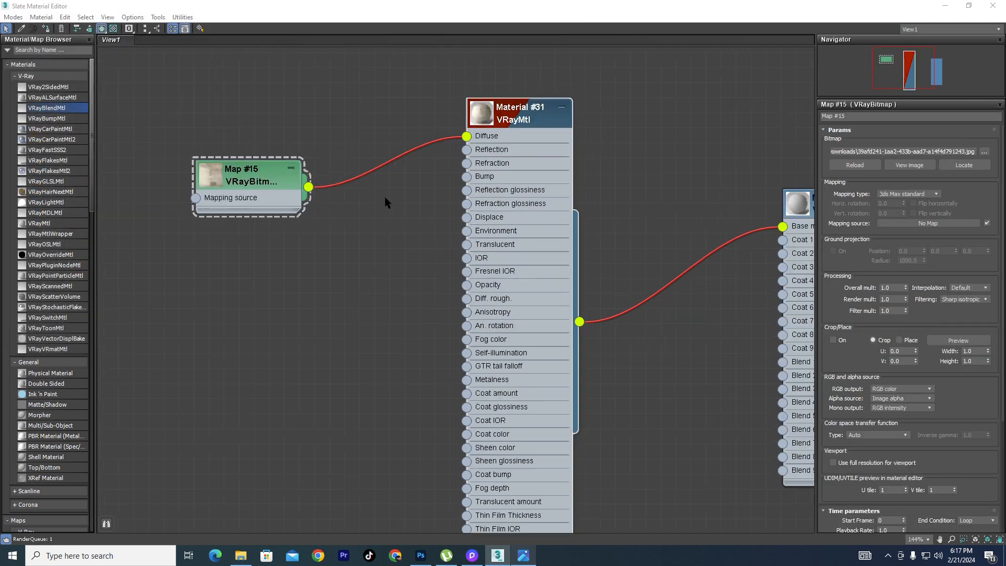
Restore the material editor to a floating window, start interactive rendering, and inspect the plaster texture on the box in the V-Ray Frame Buffer.
drag(693, 3, 304, 85)
click(736, 45)
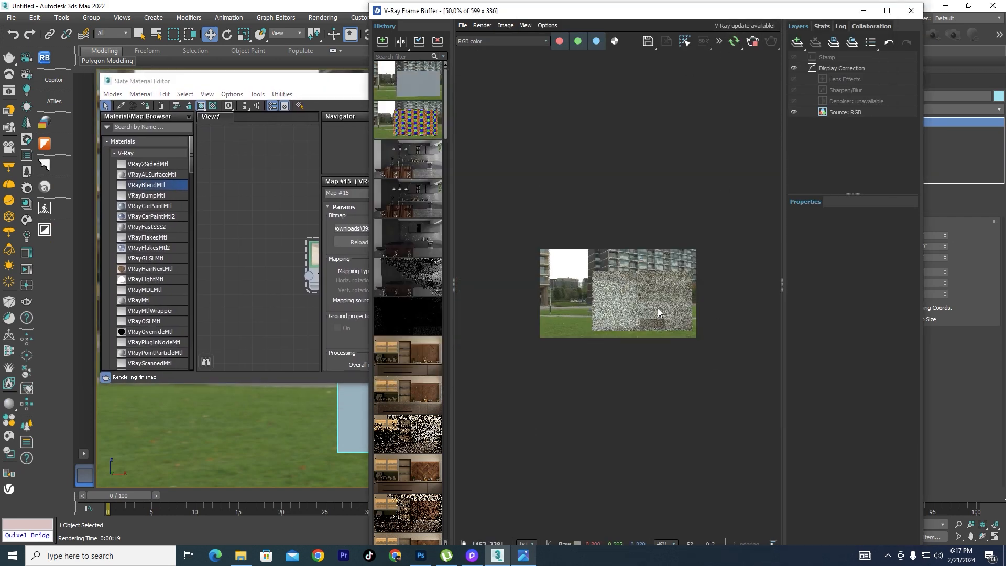
scroll(694, 306, up, 2)
scroll(736, 314, down, 2)
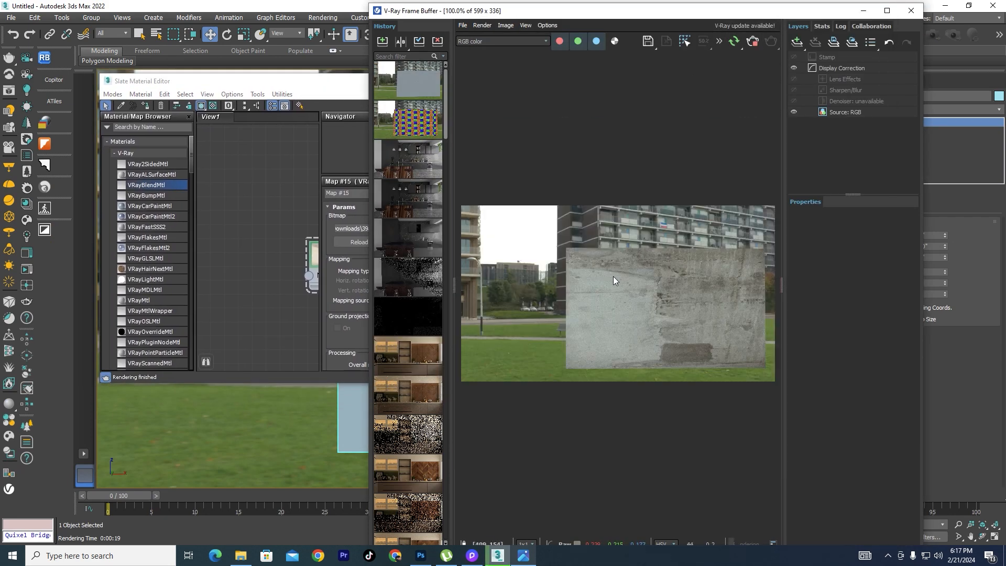
scroll(763, 319, up, 2)
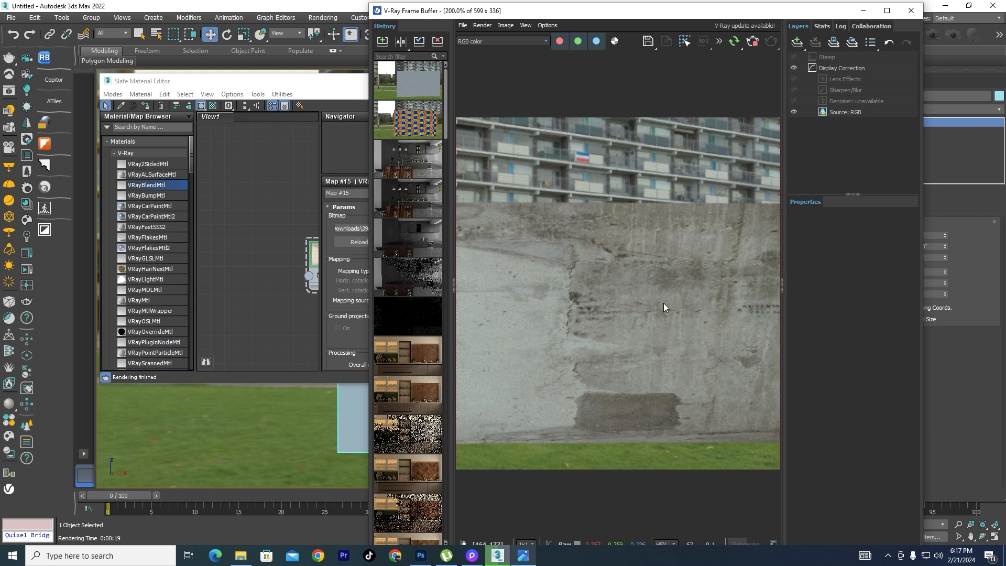
Duplicate the base VRayMtl together with its VRayBitmap, place the copies below the originals, and open the copied material's parameters.
click(297, 93)
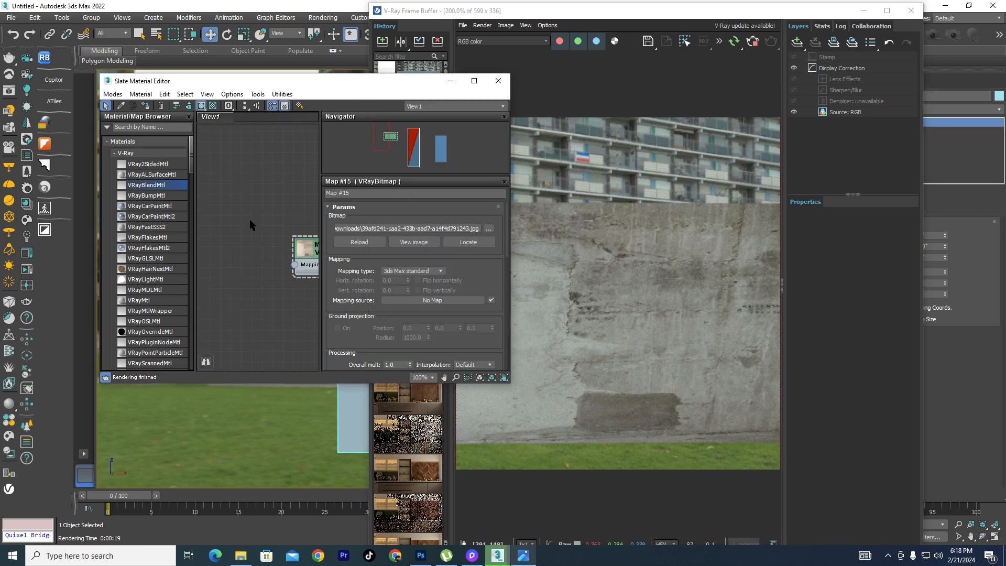
scroll(250, 219, down, 5)
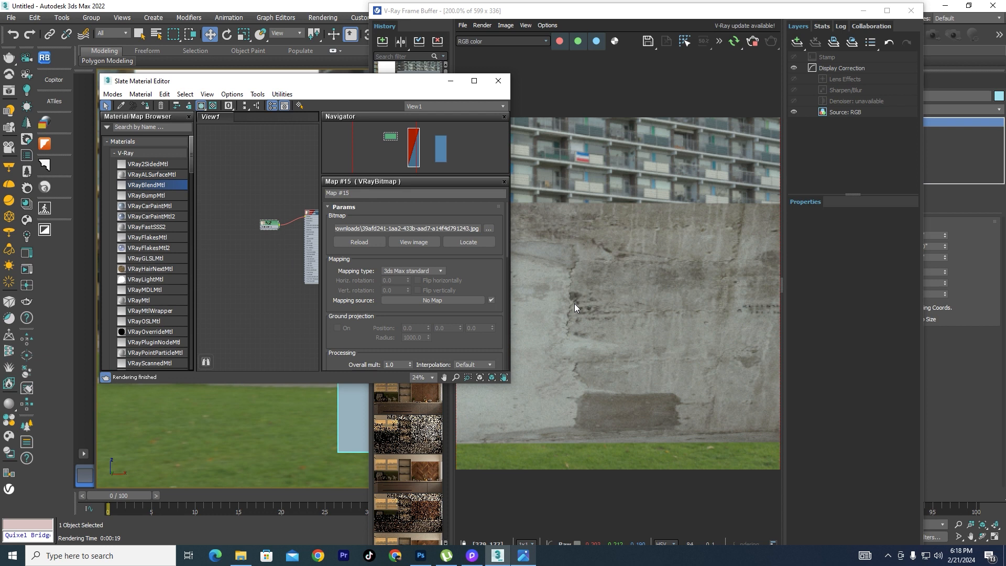
scroll(267, 186, down, 4)
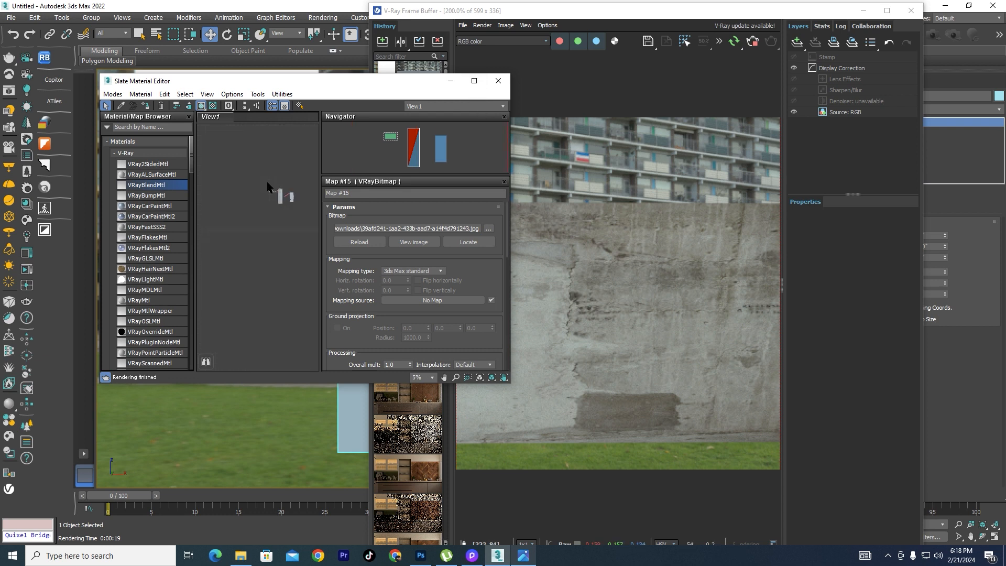
scroll(278, 189, up, 5)
scroll(270, 149, down, 2)
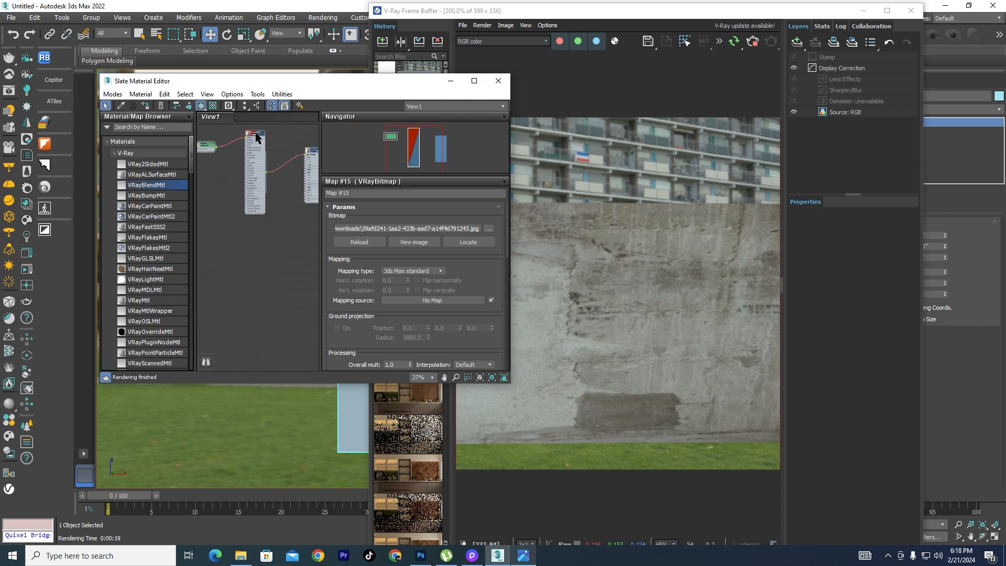
middle_drag(292, 148, 299, 161)
mouse_move(268, 133)
mouse_down()
mouse_move(201, 173)
mouse_move(255, 247)
mouse_up()
double_click(255, 248)
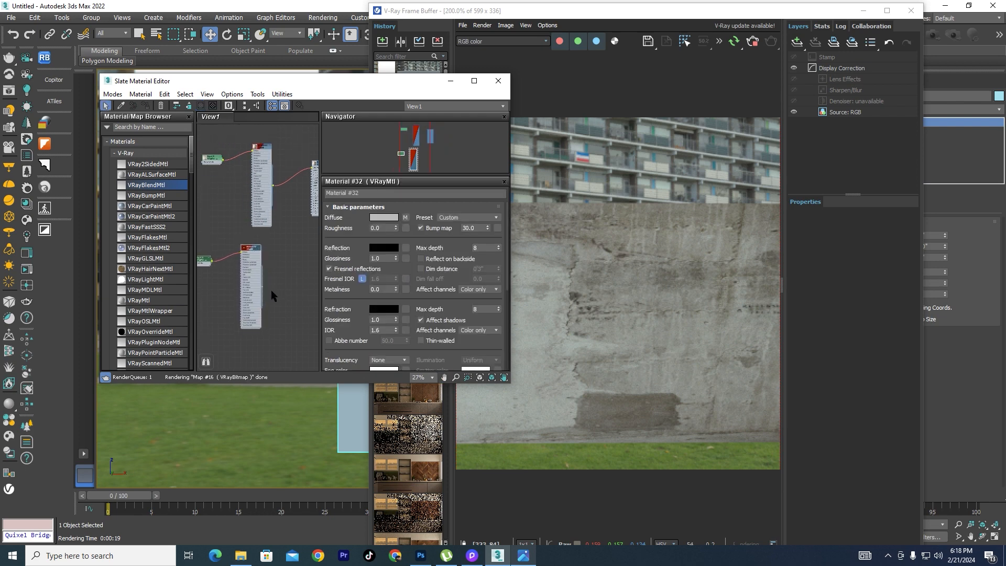
Maximize the material editor and connect the duplicated VRayMtl to the Coat 1 input of the VRayBlendMtl.
drag(262, 287, 311, 171)
click(234, 192)
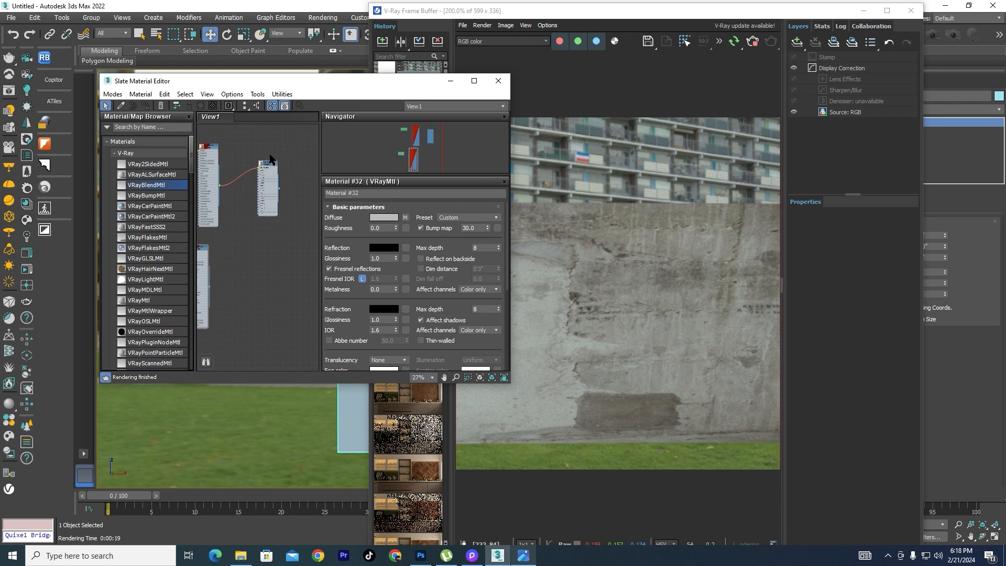
click(474, 80)
middle_drag(324, 186, 596, 338)
scroll(516, 344, up, 7)
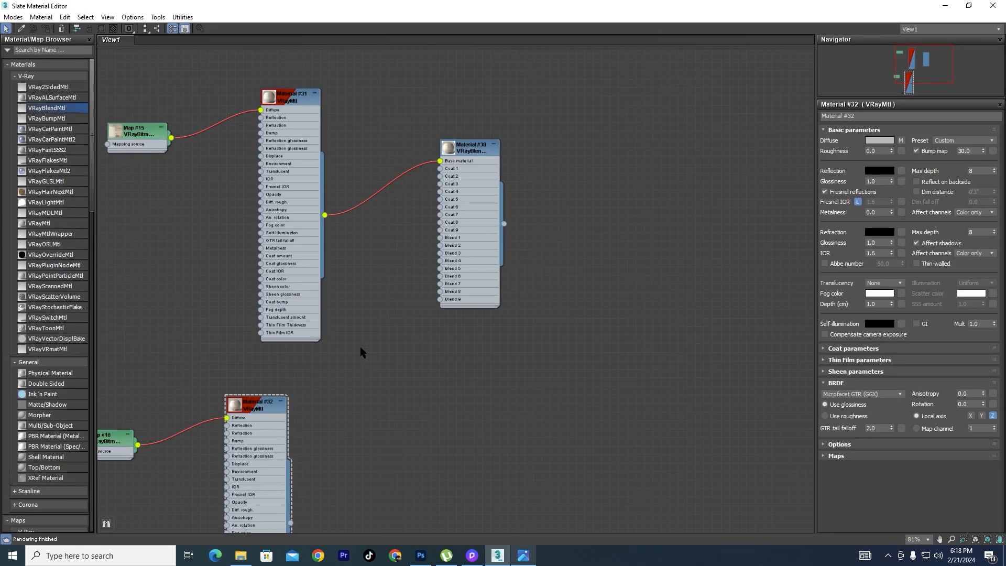
scroll(294, 480, down, 3)
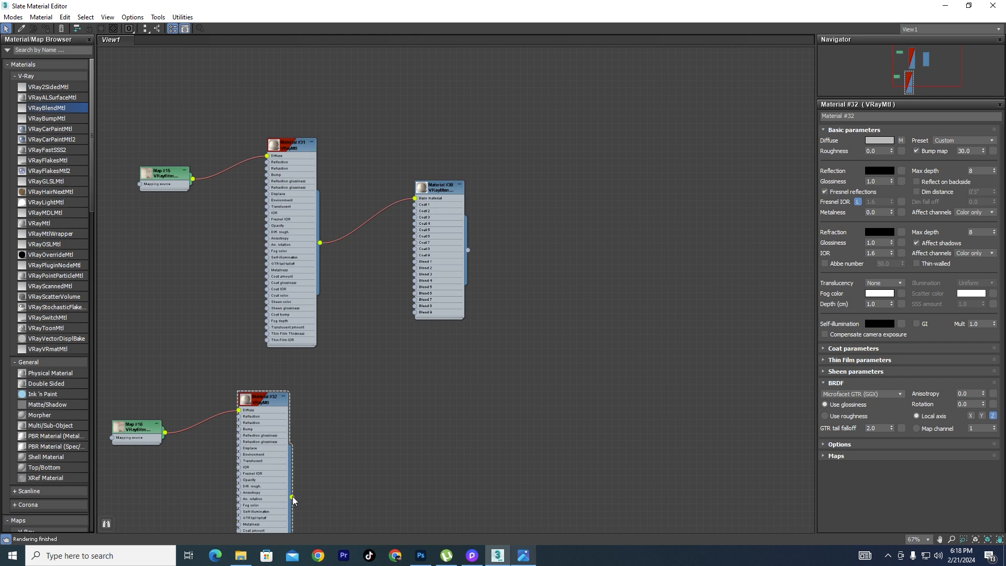
drag(292, 496, 421, 206)
Replace the duplicated VRayBitmap's image with the exposed brick picture How to Create Faux Exposed Brick Wall Using Venetian Plaster & Stone Veneer _ Homesteady.
scroll(445, 236, down, 6)
scroll(336, 278, up, 7)
scroll(335, 270, up, 2)
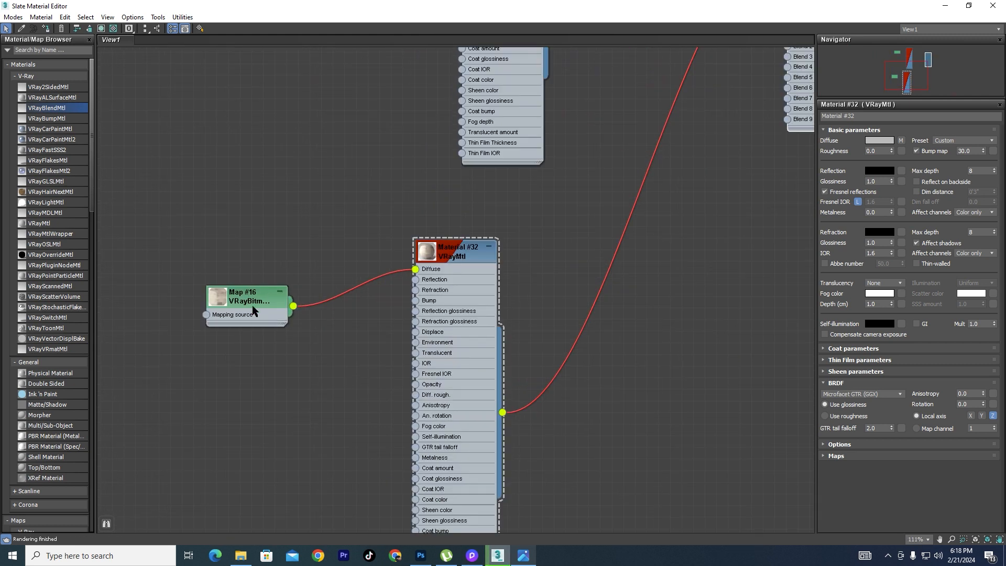
click(259, 309)
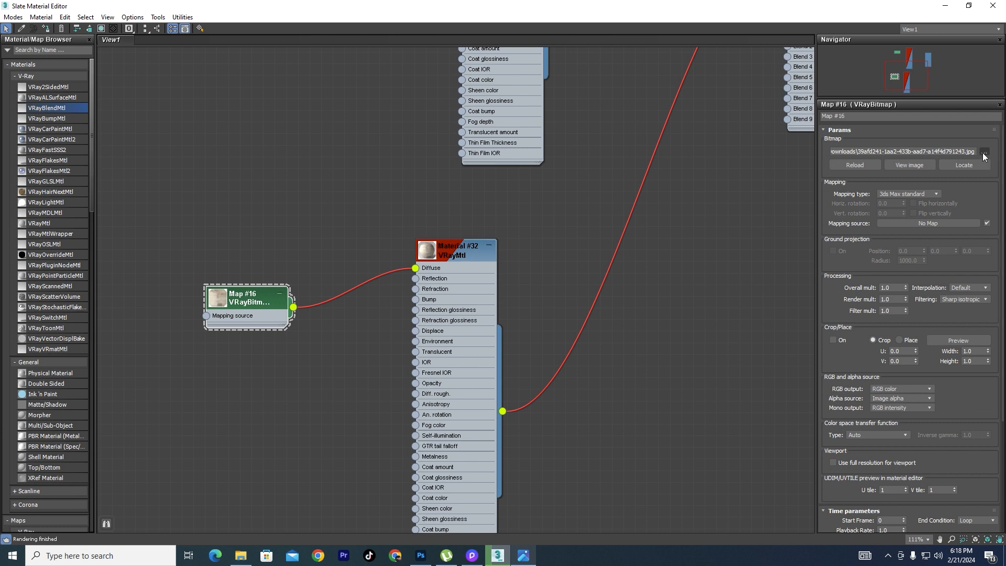
click(985, 151)
click(364, 112)
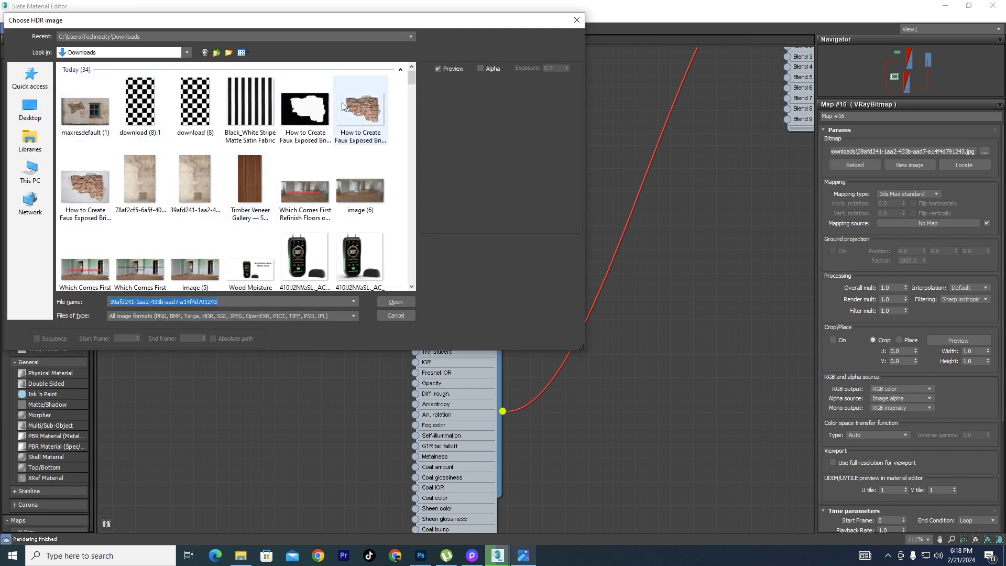
click(95, 182)
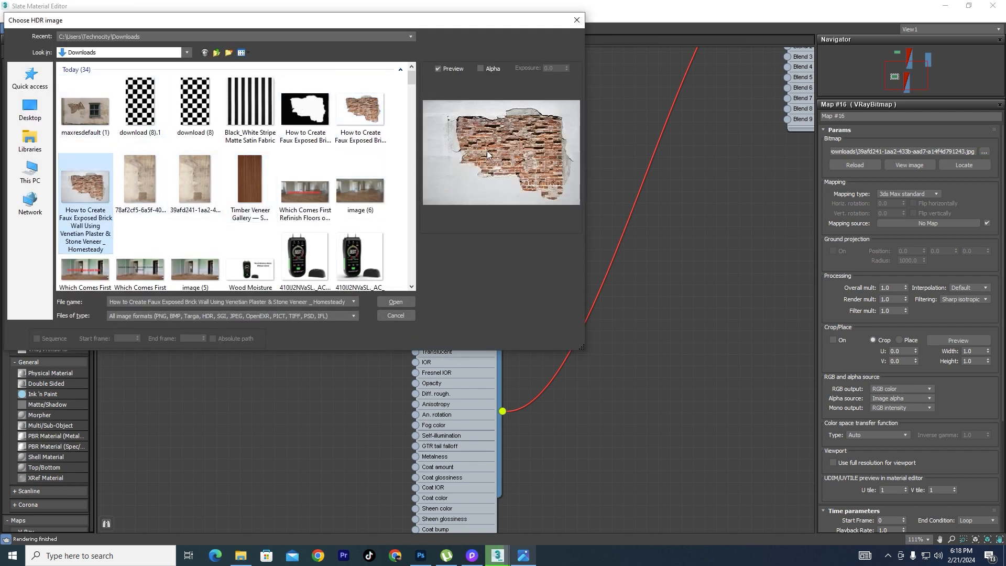
click(397, 302)
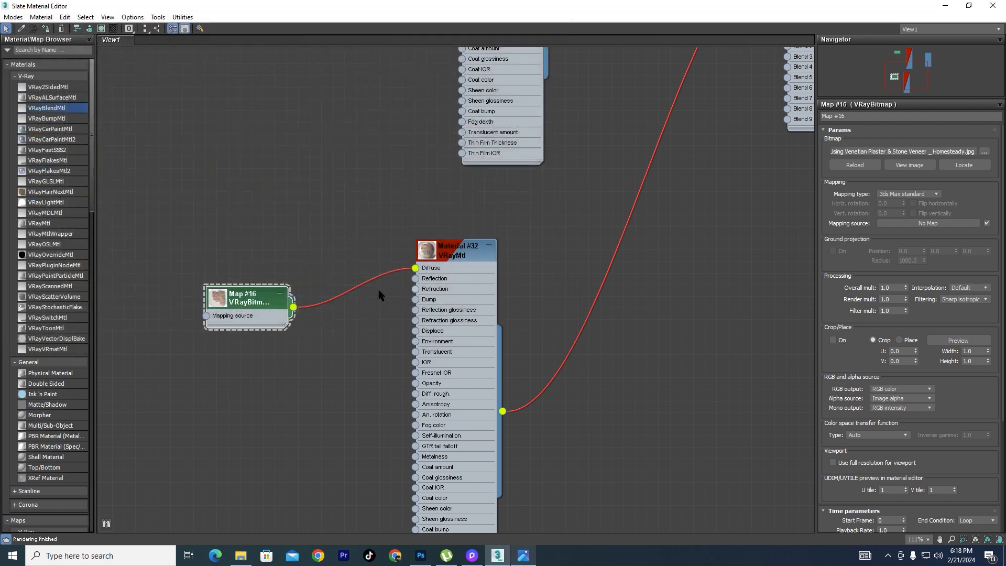
Float the material editor aside and inspect how the brick coat covers the box in the V-Ray Frame Buffer.
drag(716, 7, 229, 133)
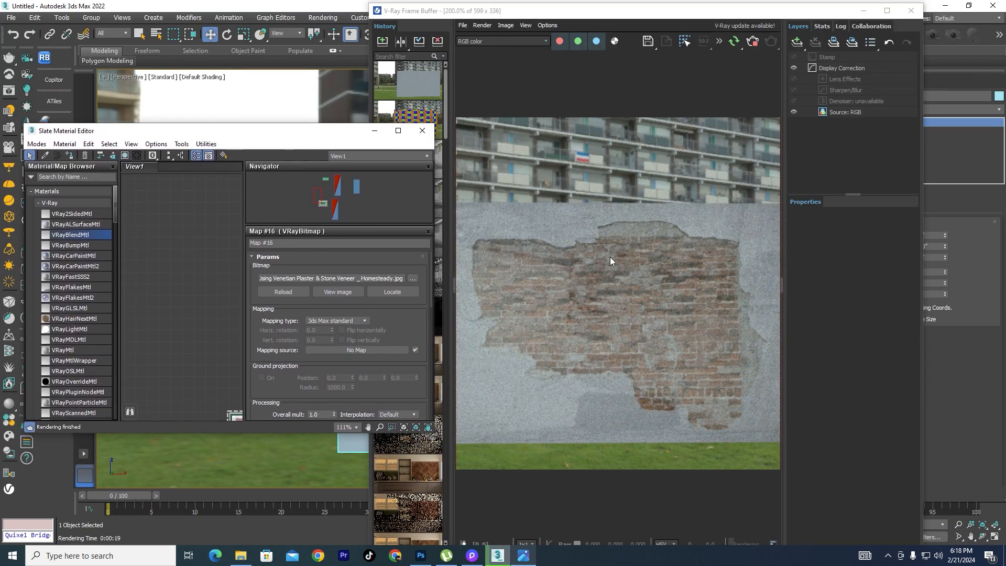
scroll(611, 256, down, 1)
scroll(673, 294, up, 1)
scroll(608, 255, down, 1)
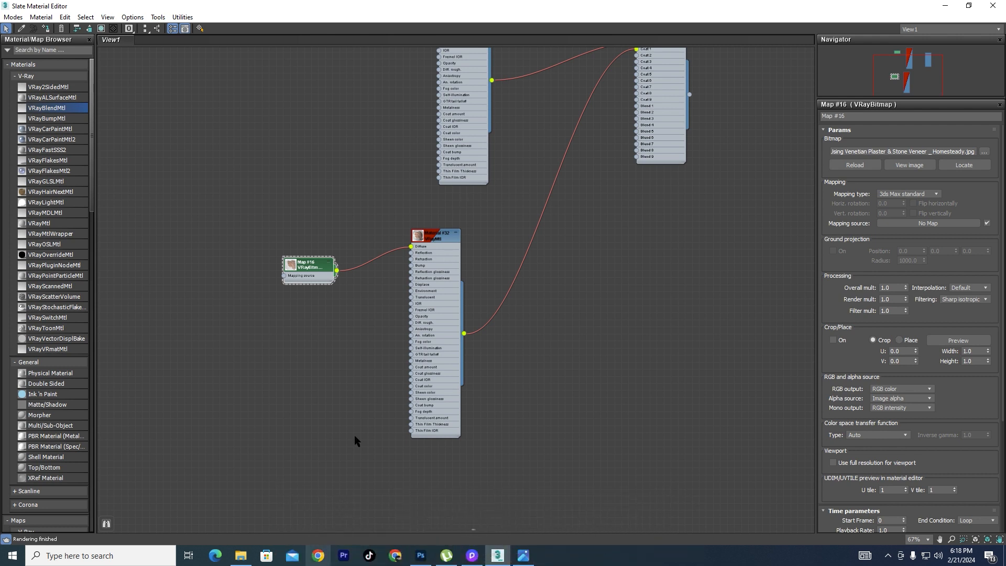
Rearrange the brick VRayMtl and its bitmap node below the base material's nodes.
middle_drag(596, 262, 594, 346)
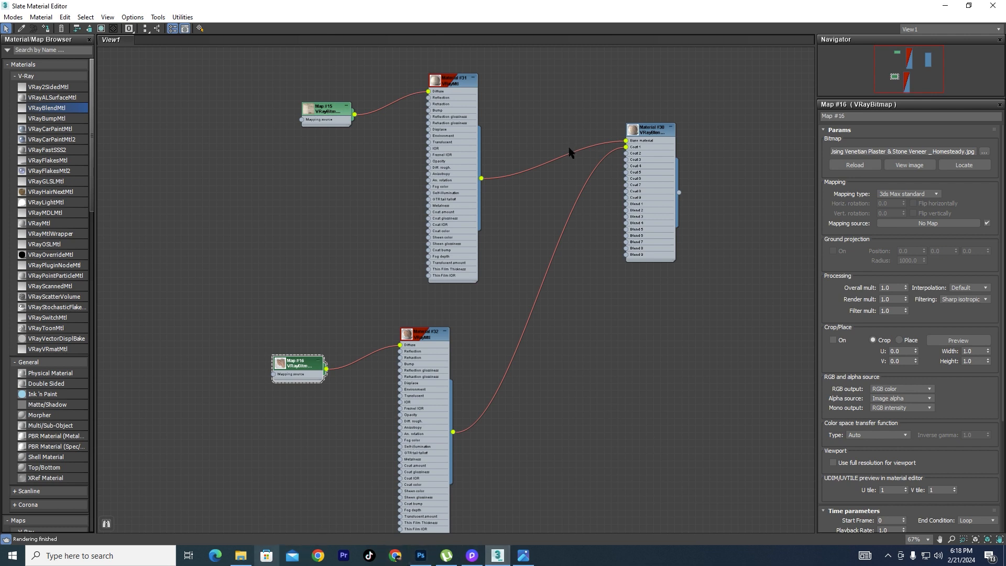
drag(421, 331, 393, 268)
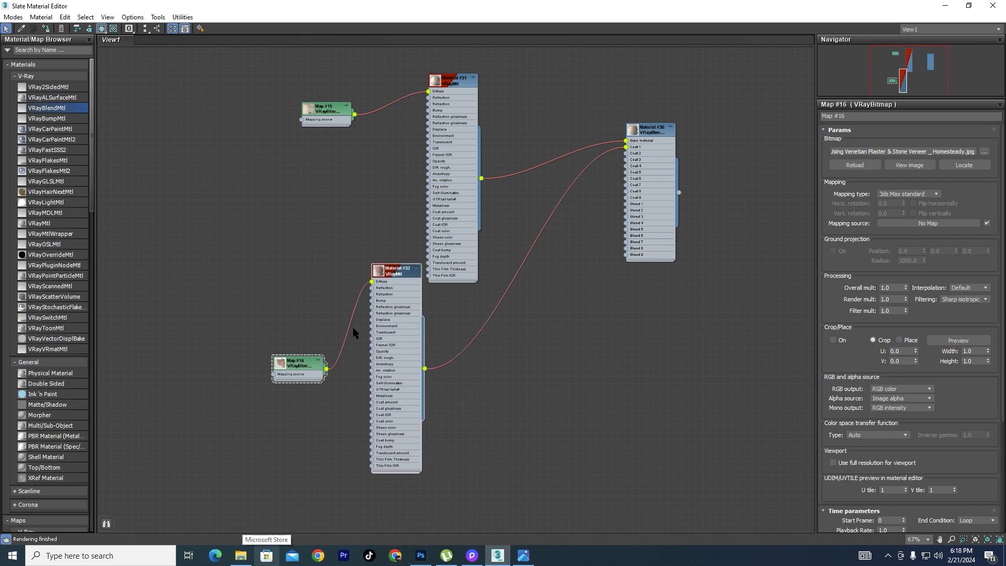
drag(298, 369, 234, 277)
drag(397, 274, 409, 329)
Connect a VRayBitmap to the brick VRayMtl's Opacity input, loading the black-and-white mask image whose file name ends in Homesteady.1.
scroll(390, 411, up, 4)
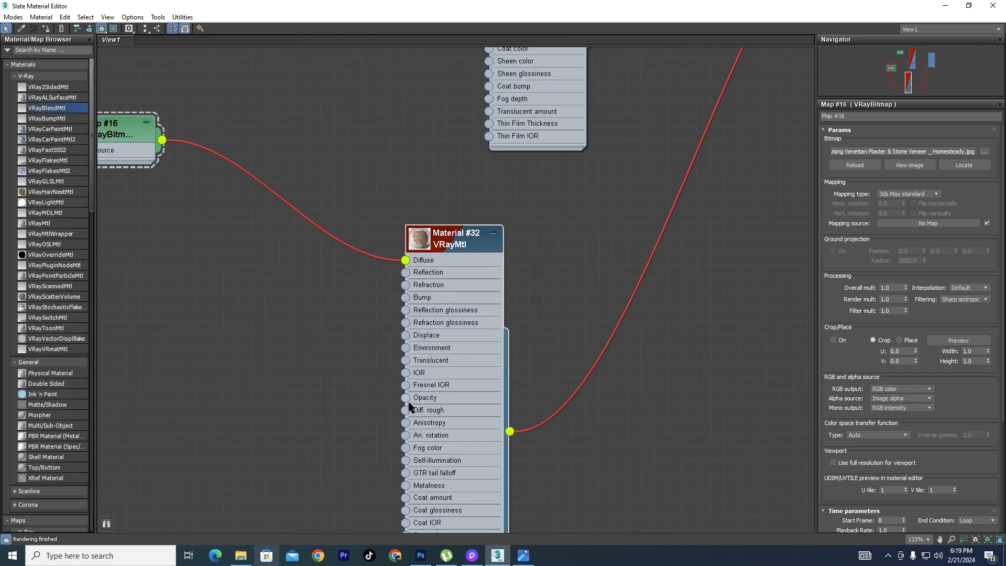
drag(266, 425, 268, 427)
mouse_move(304, 431)
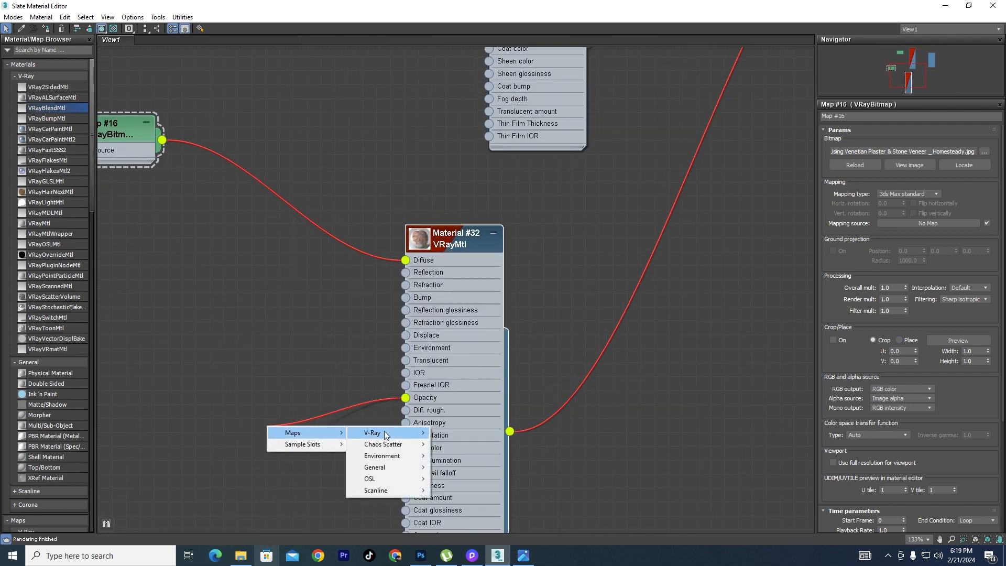
mouse_move(385, 431)
click(455, 128)
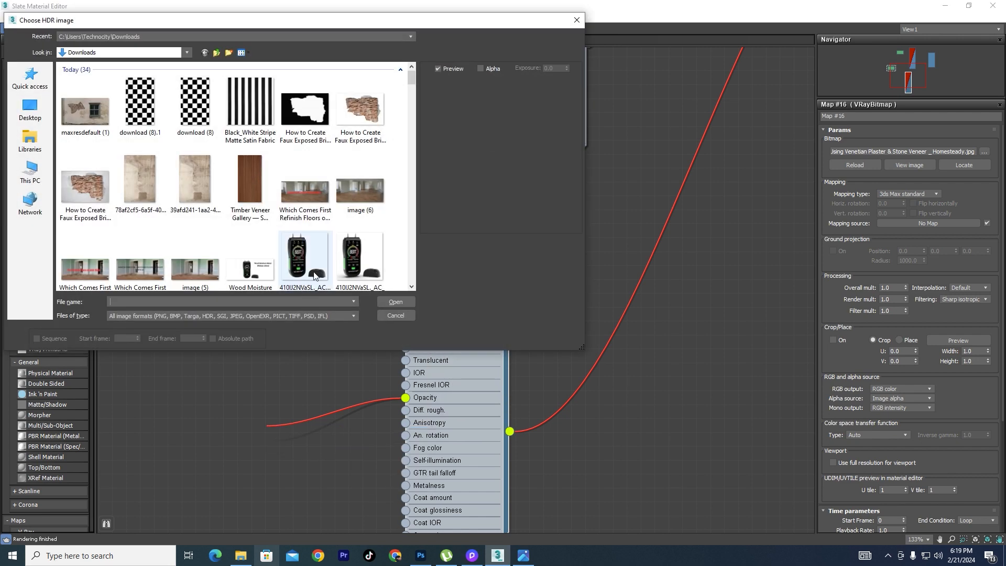
click(301, 126)
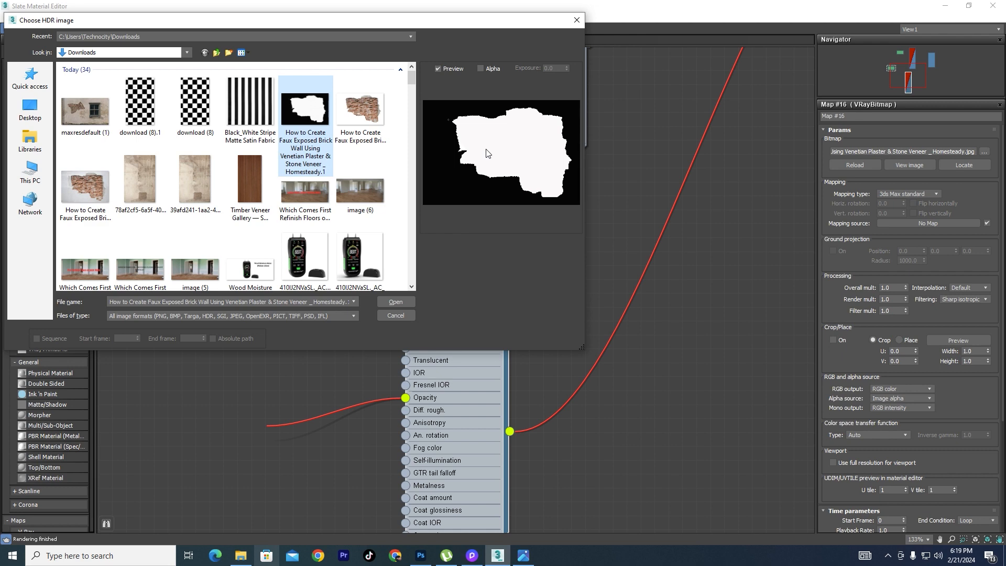
click(396, 303)
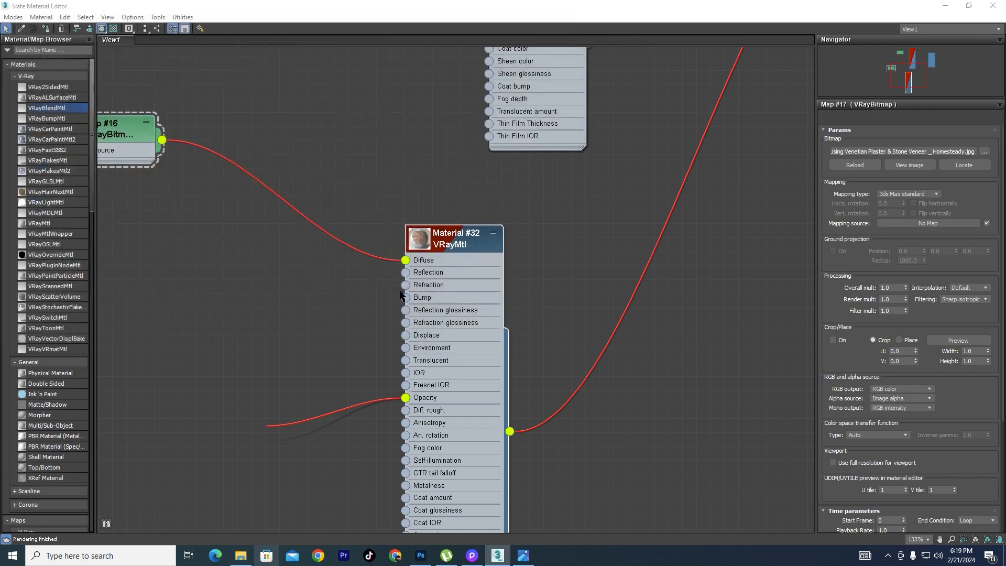
Open a preview window for the brick VRayMtl and place it beside the node to check the opacity mask.
scroll(304, 304, down, 3)
middle_drag(303, 304, 215, 356)
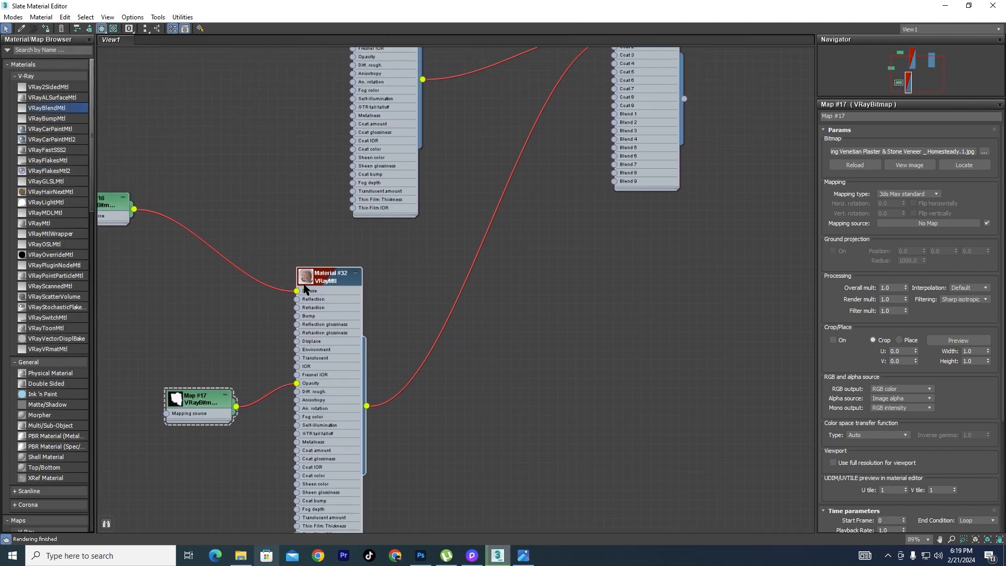
scroll(306, 274, up, 5)
right_click(311, 269)
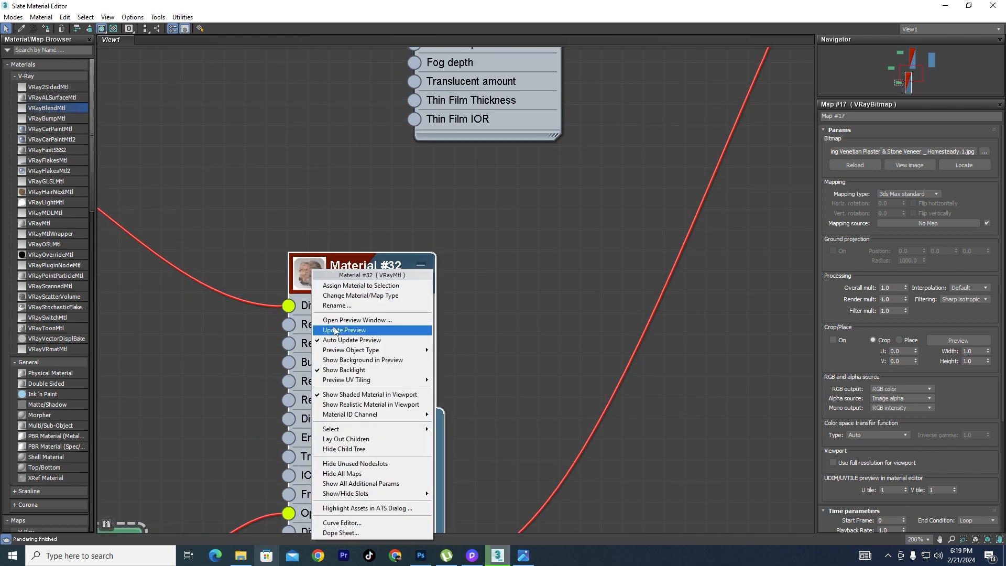
click(355, 320)
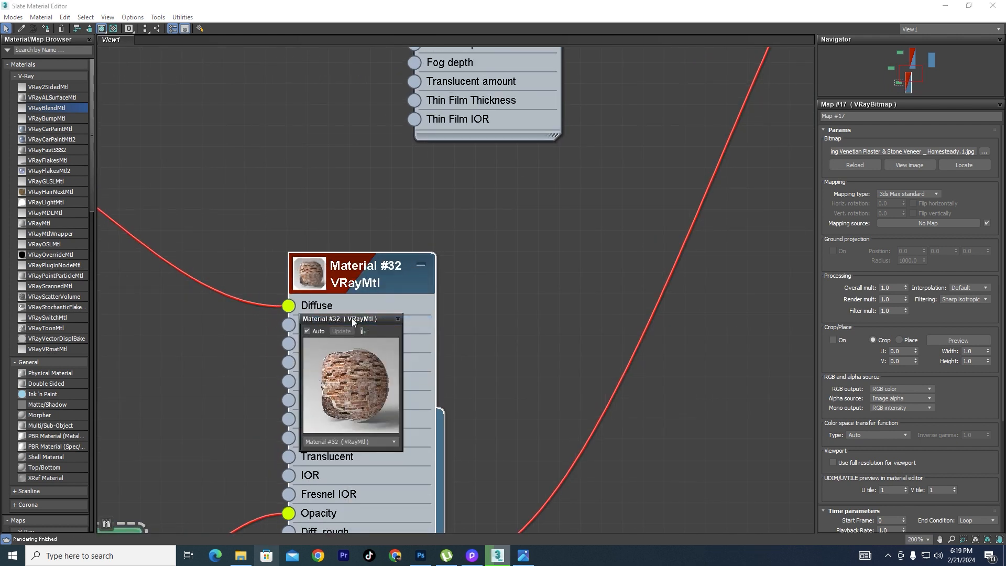
drag(351, 319, 508, 176)
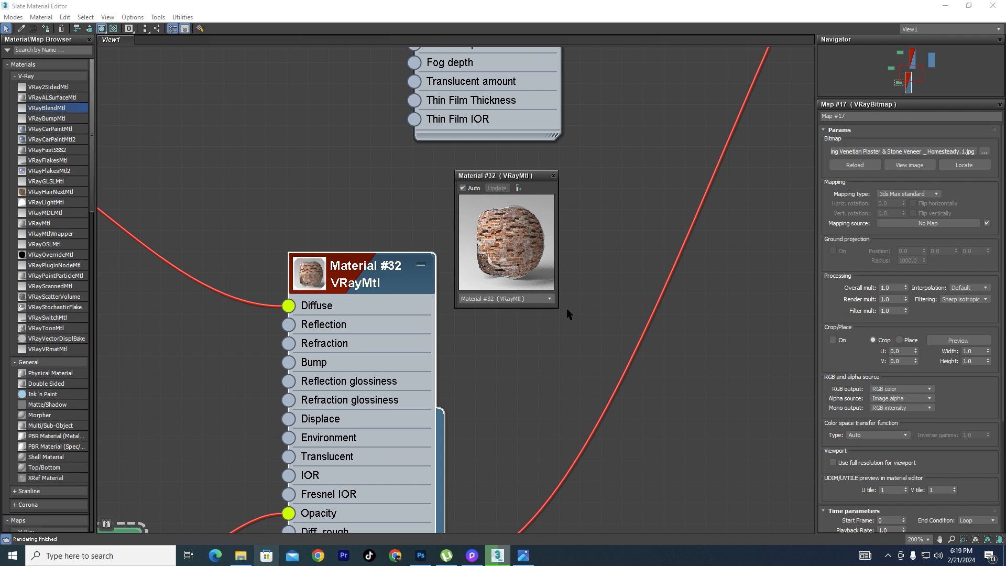
Duplicate the mask VRayBitmap next to the VRayBlendMtl and connect the copy to its Blend 1 input.
scroll(257, 225, down, 4)
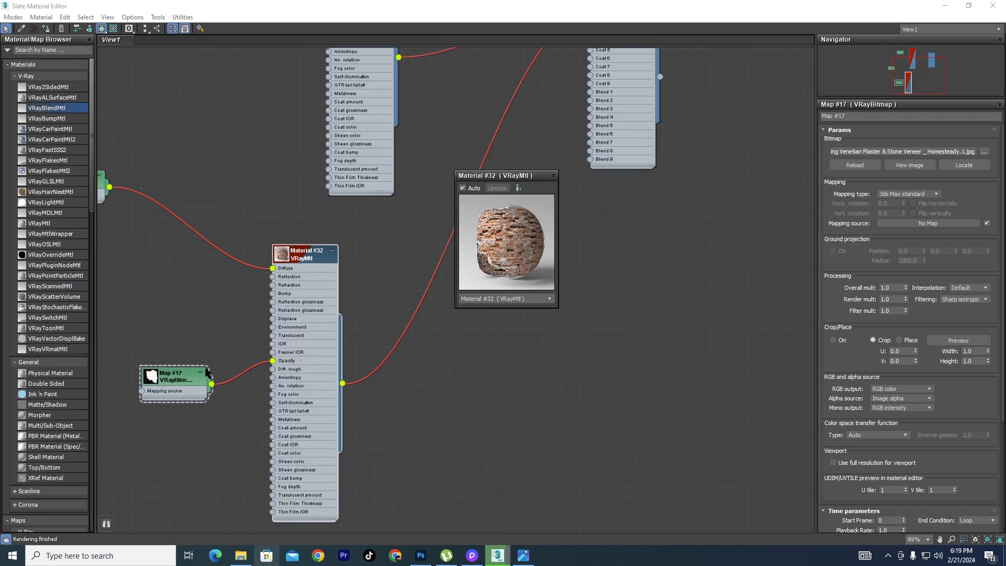
shift+drag(189, 372, 517, 112)
scroll(543, 79, up, 5)
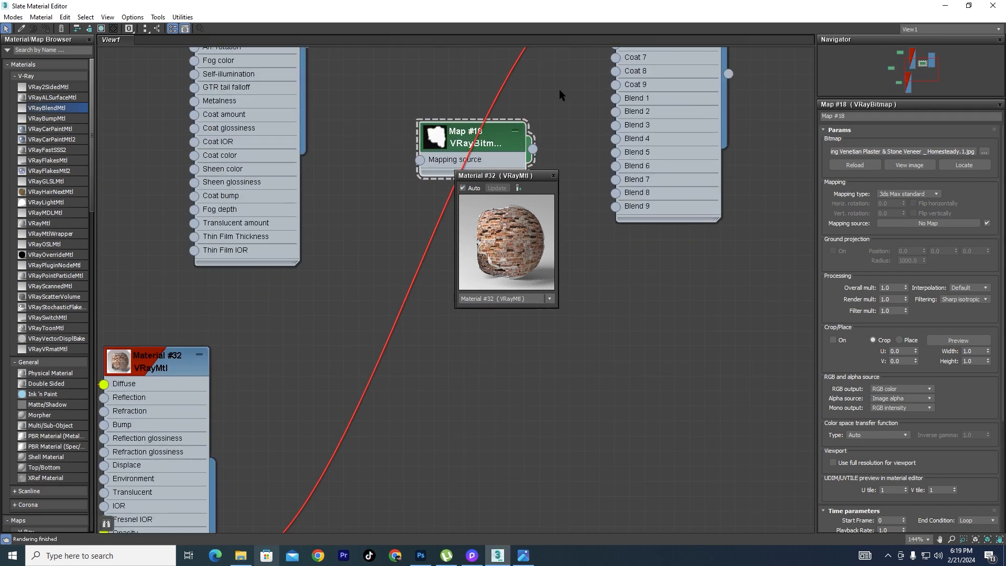
drag(516, 177, 487, 257)
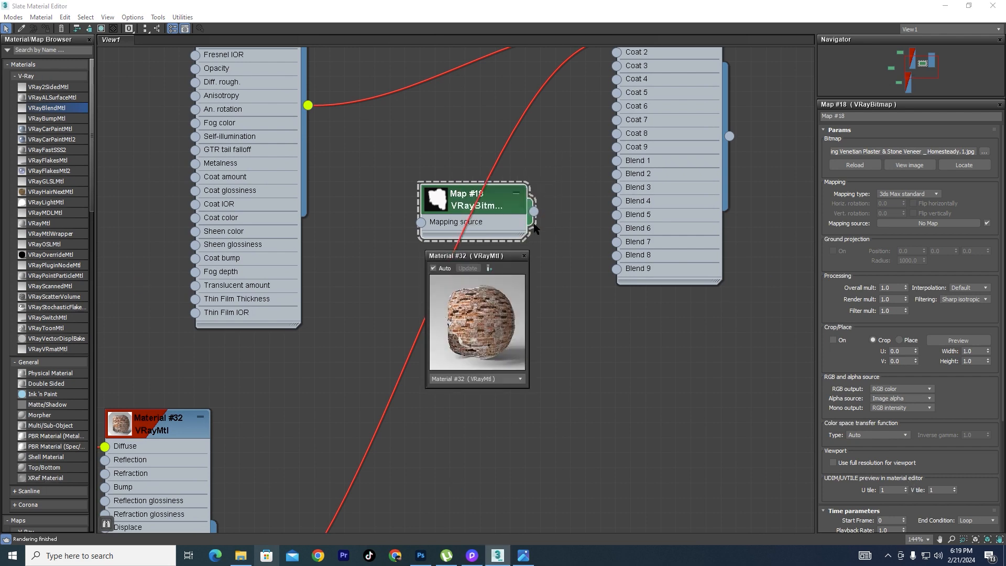
drag(534, 211, 616, 160)
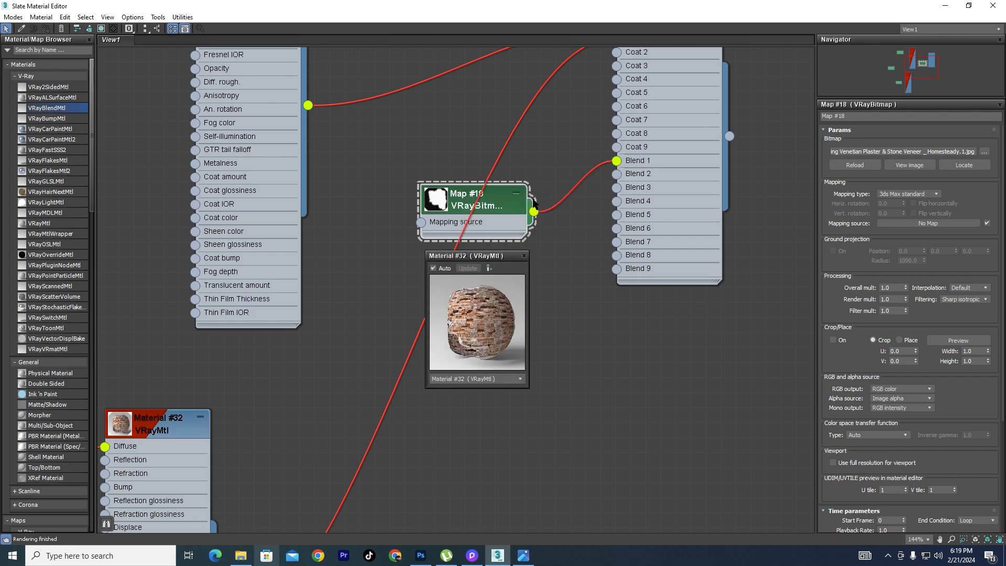
drag(512, 210, 541, 225)
Float the material editor aside, inspect the blended brick and plaster on the box in the V-Ray Frame Buffer, and stop the interactive render.
drag(842, 8, 248, 85)
scroll(727, 309, up, 3)
scroll(729, 311, down, 4)
scroll(653, 283, up, 2)
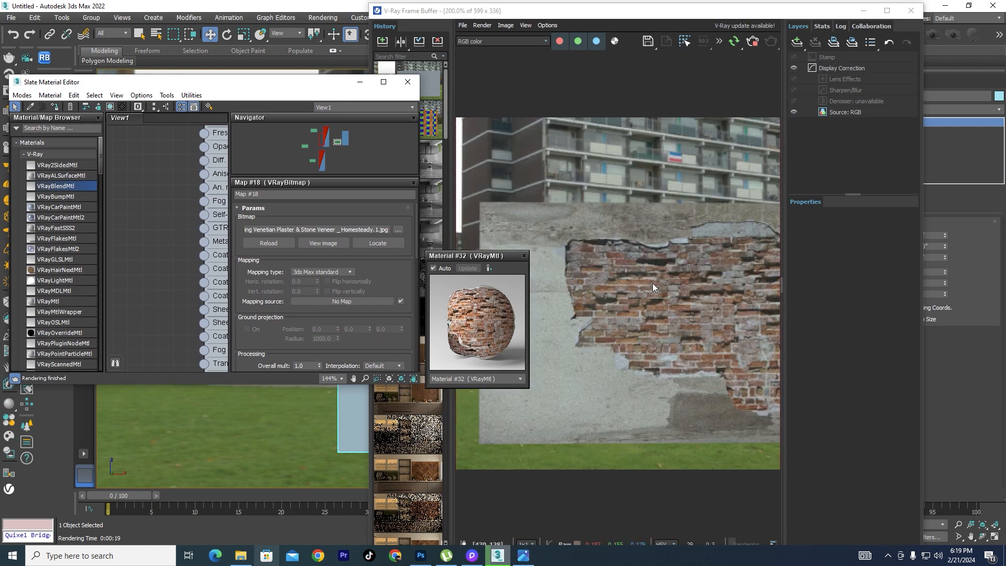
click(641, 268)
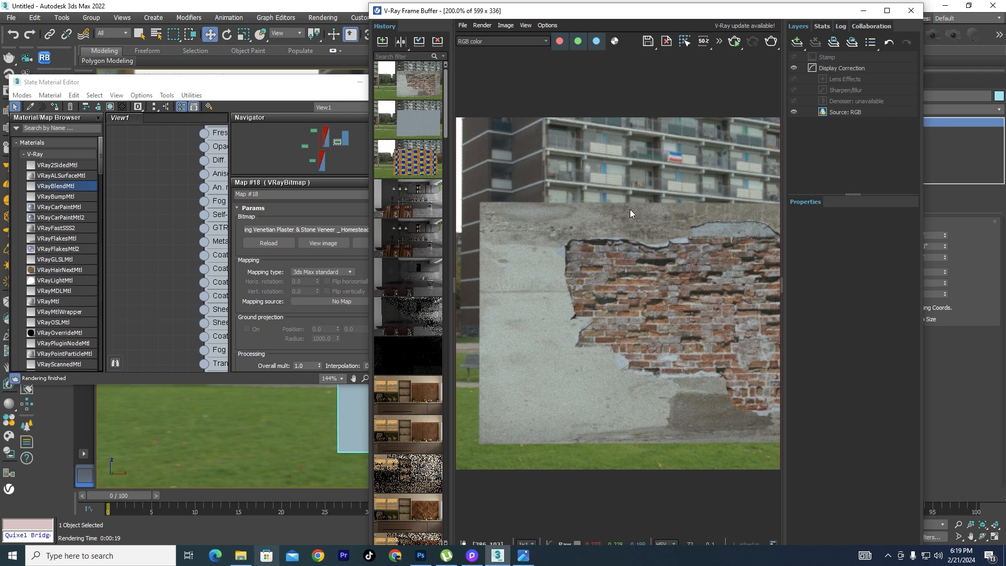
Disconnect the mask VRayBitmap from the VRayBlendMtl's Blend 1 input and compare the render in the V-Ray Frame Buffer.
scroll(560, 263, down, 1)
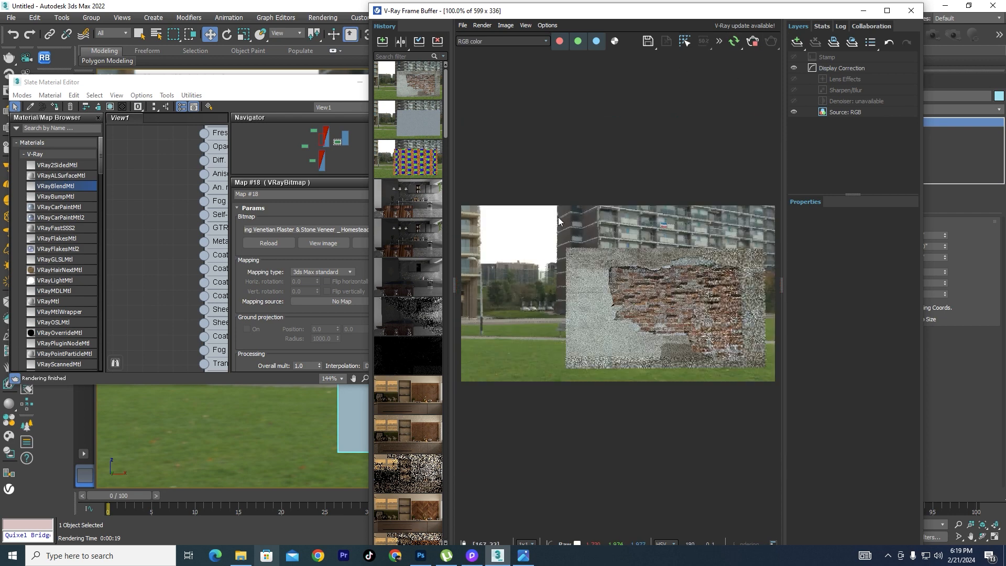
scroll(750, 293, up, 1)
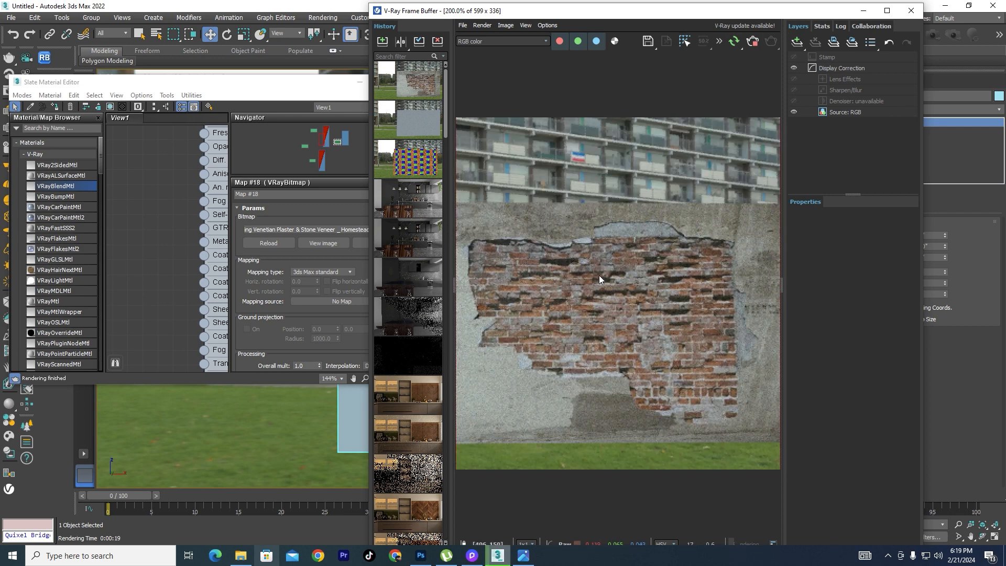
scroll(191, 212, down, 8)
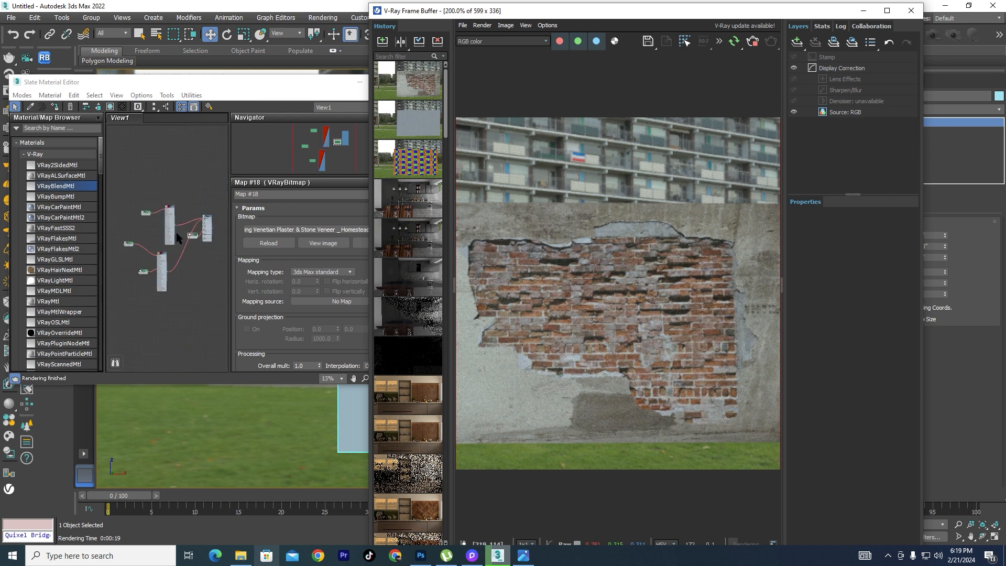
drag(198, 239, 180, 287)
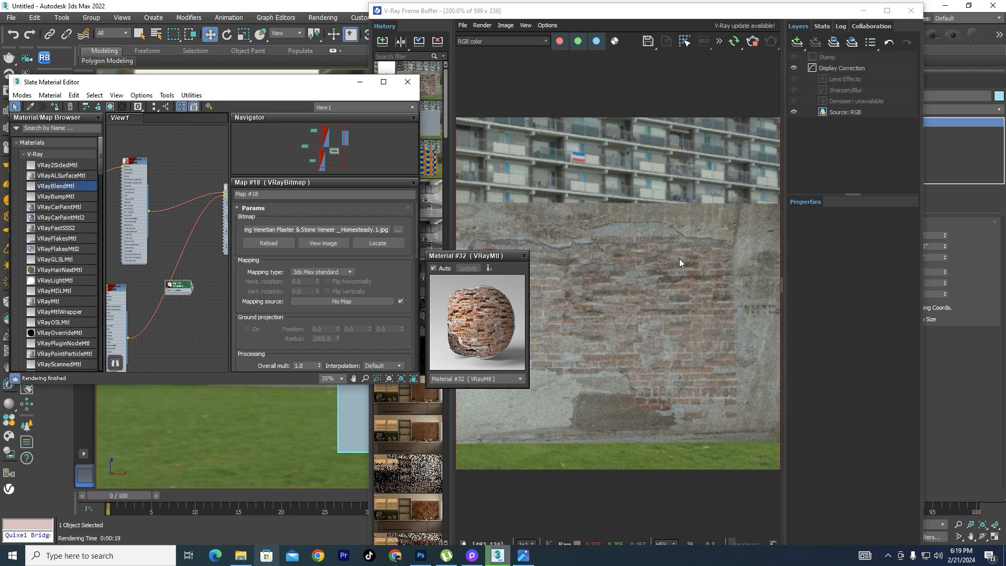
click(888, 11)
scroll(600, 296, up, 1)
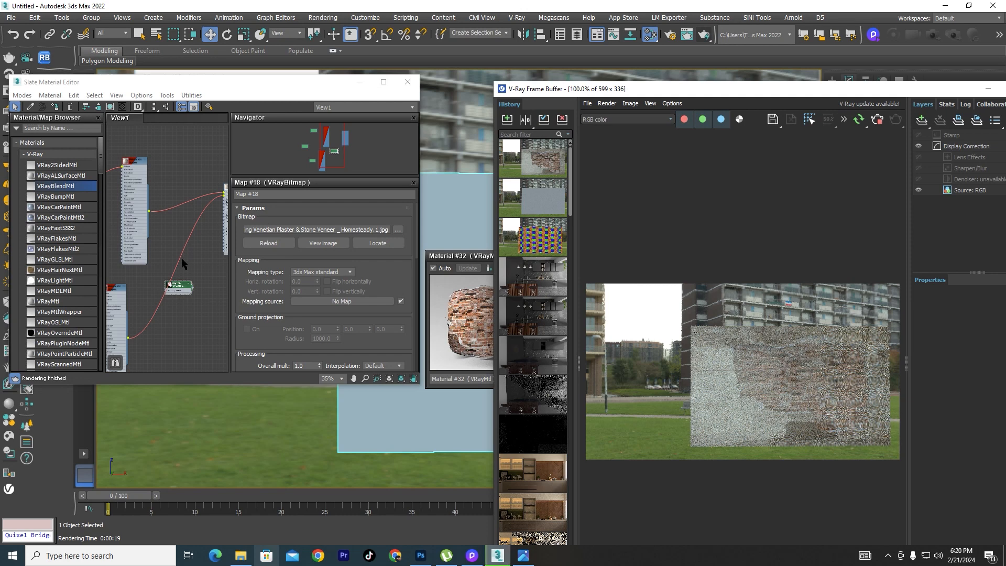
Maximize the material editor and reconnect the mask VRayBitmap to the VRayBlendMtl's Blend 1 input.
mouse_move(181, 258)
middle_down()
mouse_move(211, 255)
mouse_move(107, 246)
mouse_move(169, 253)
middle_up()
click(386, 81)
scroll(446, 209, down, 4)
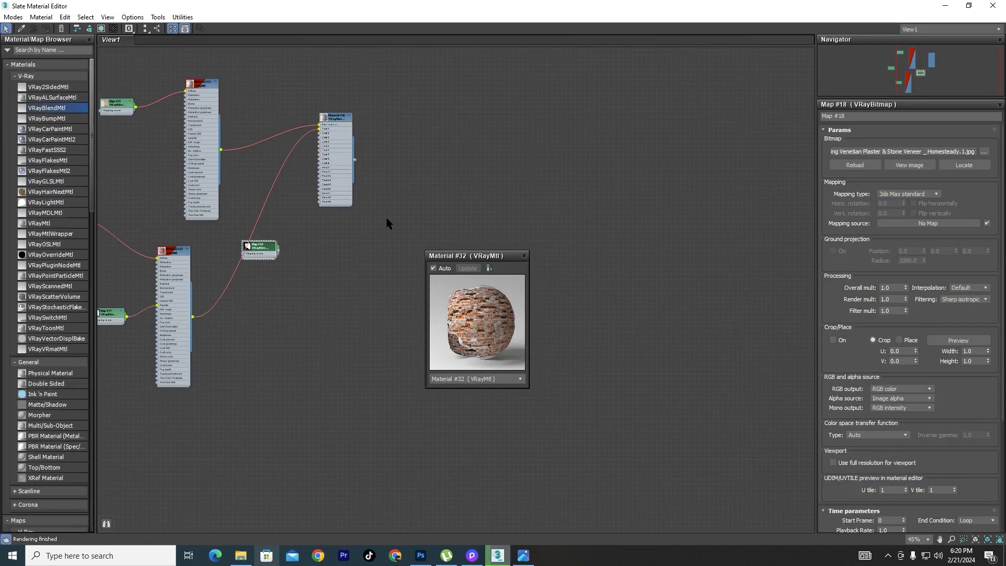
scroll(304, 222, up, 6)
drag(215, 275, 261, 138)
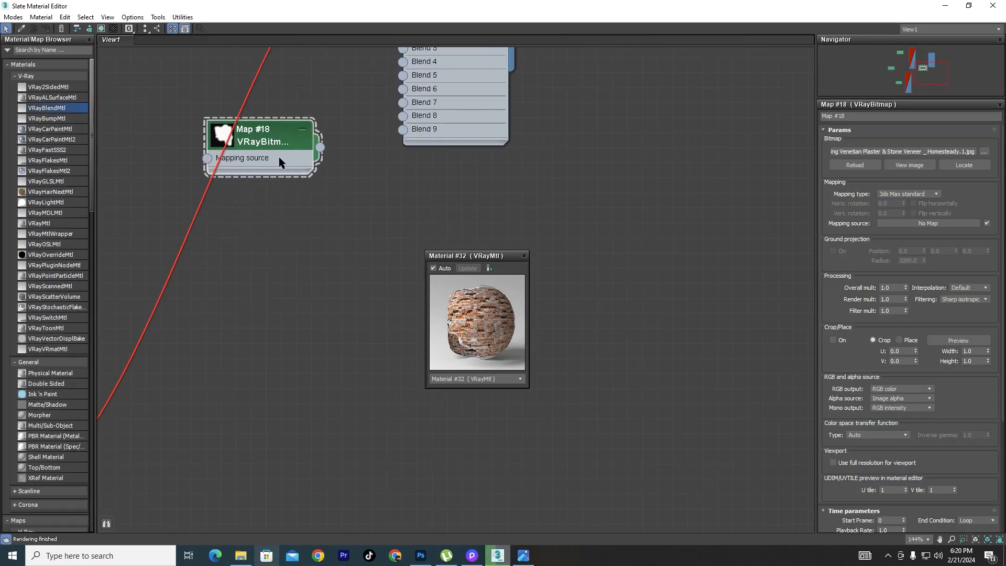
middle_drag(359, 206, 380, 331)
drag(375, 250, 424, 147)
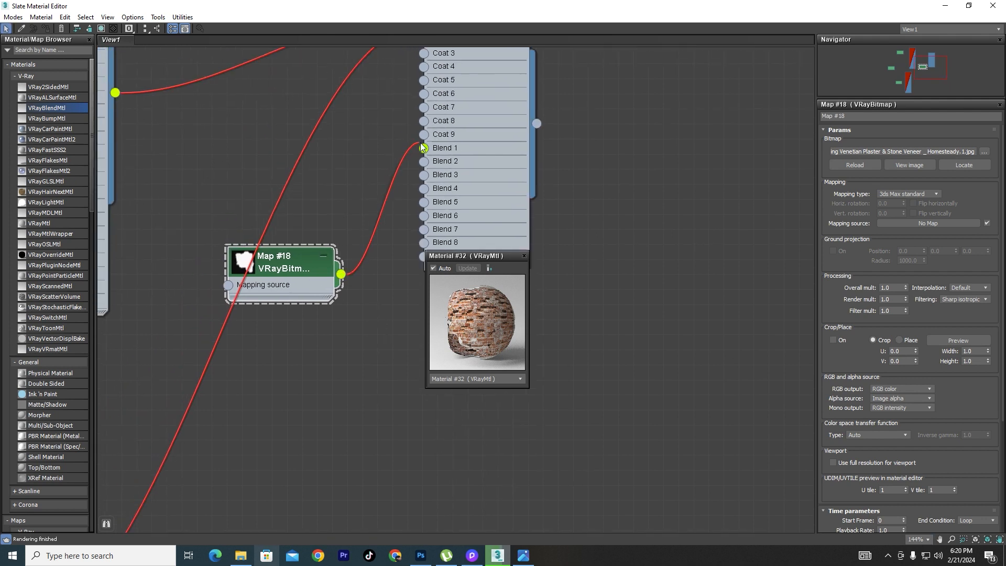
Enlarge the VRayBlendMtl node's preview, float the material editor, and inspect the masked brick in the V-Ray Frame Buffer.
scroll(356, 400, down, 3)
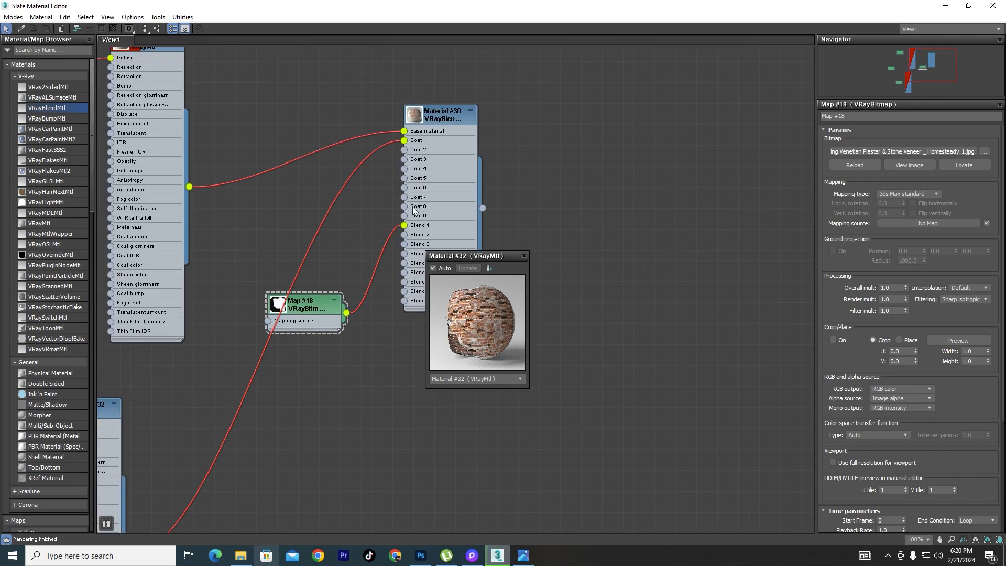
scroll(425, 128, up, 3)
double_click(410, 107)
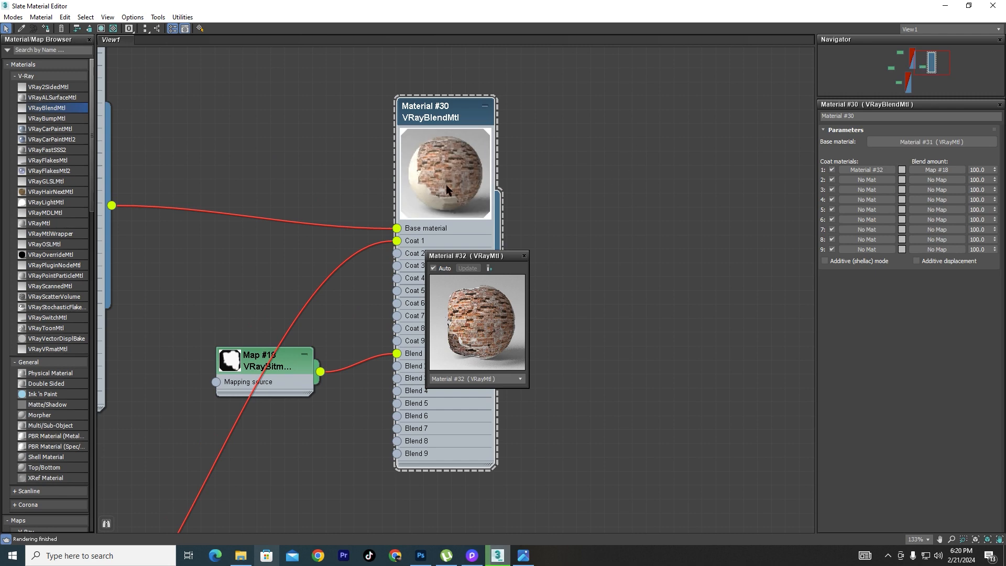
drag(778, 6, 308, 78)
scroll(816, 399, up, 2)
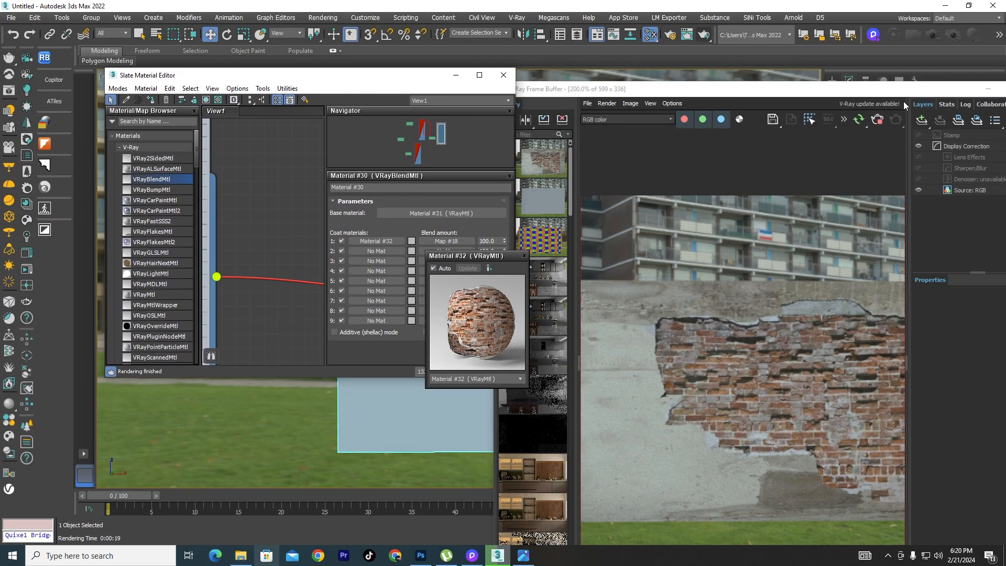
drag(897, 94, 798, 74)
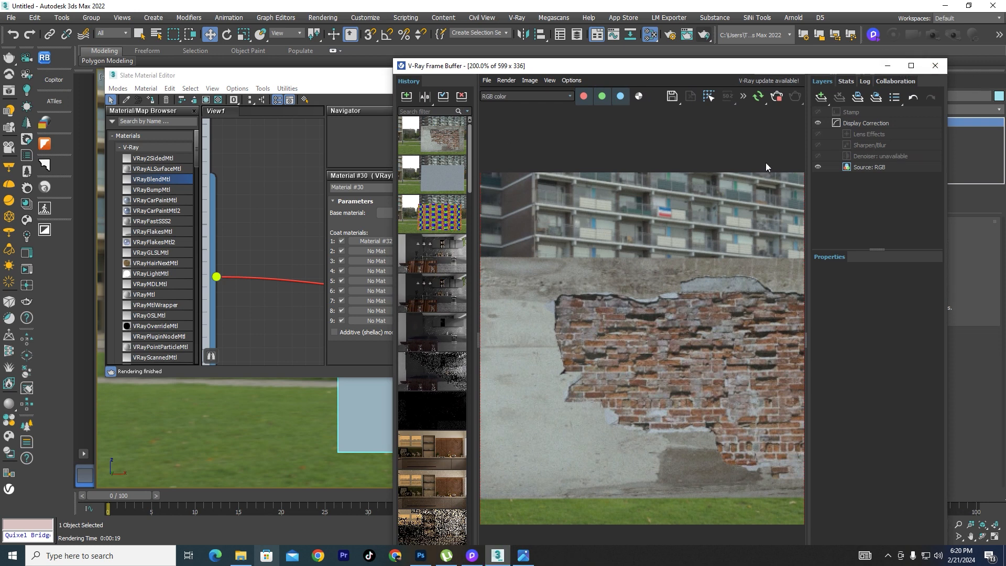
drag(351, 84, 372, 144)
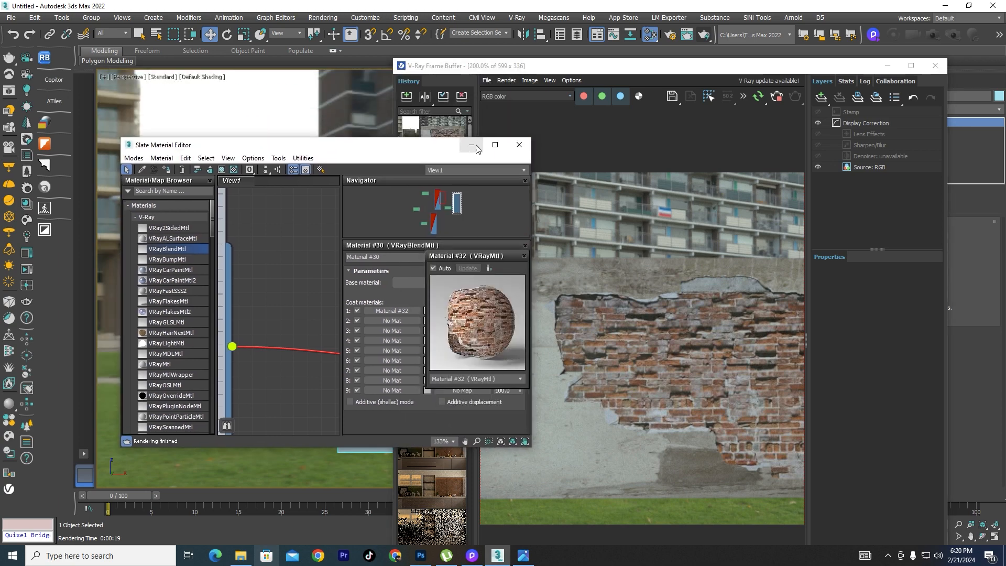
Maximize the material editor and close the floating preview window of the brick VRayMtl.
click(495, 147)
scroll(603, 168, down, 10)
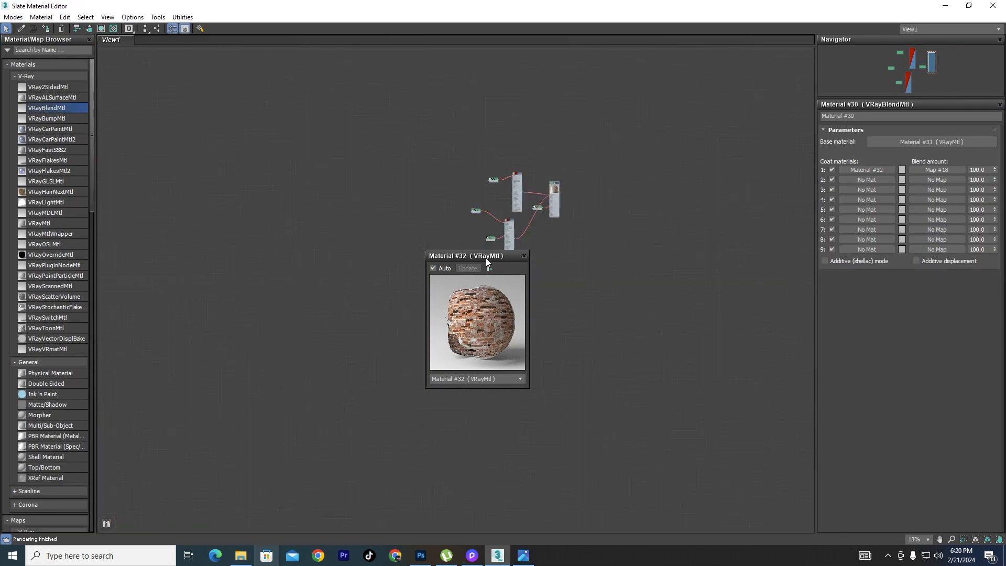
scroll(529, 250, up, 5)
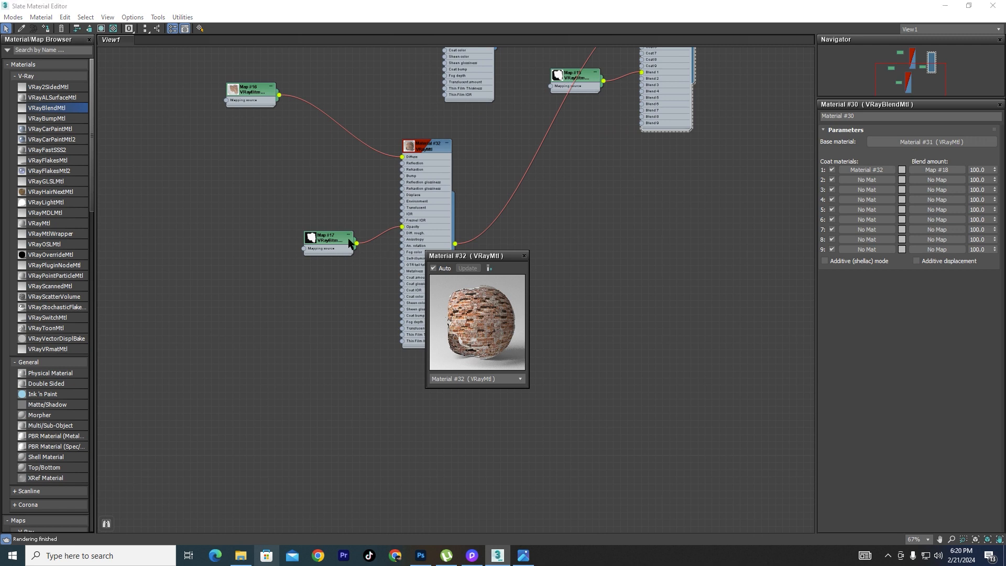
scroll(338, 237, up, 2)
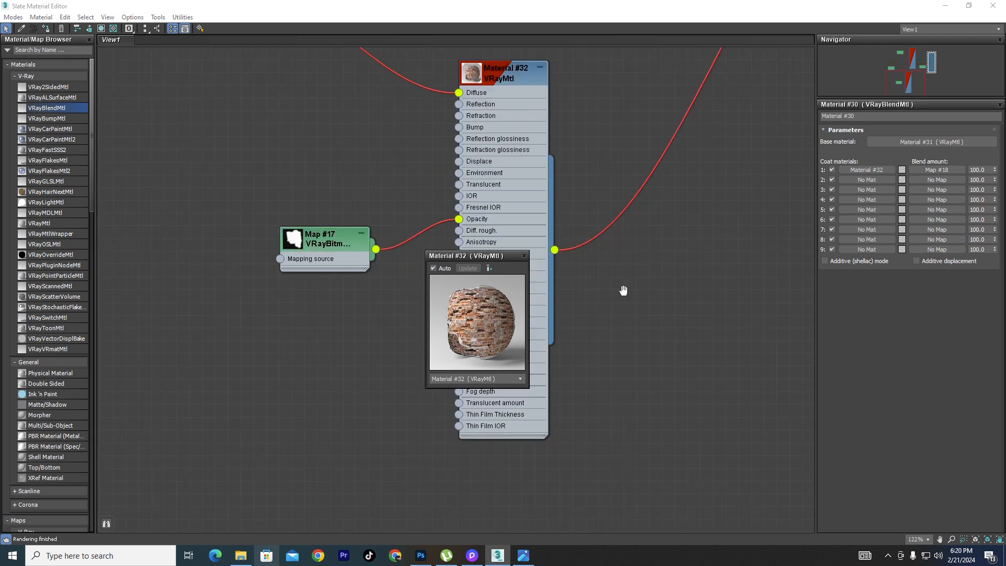
middle_drag(623, 290, 629, 332)
scroll(338, 287, up, 2)
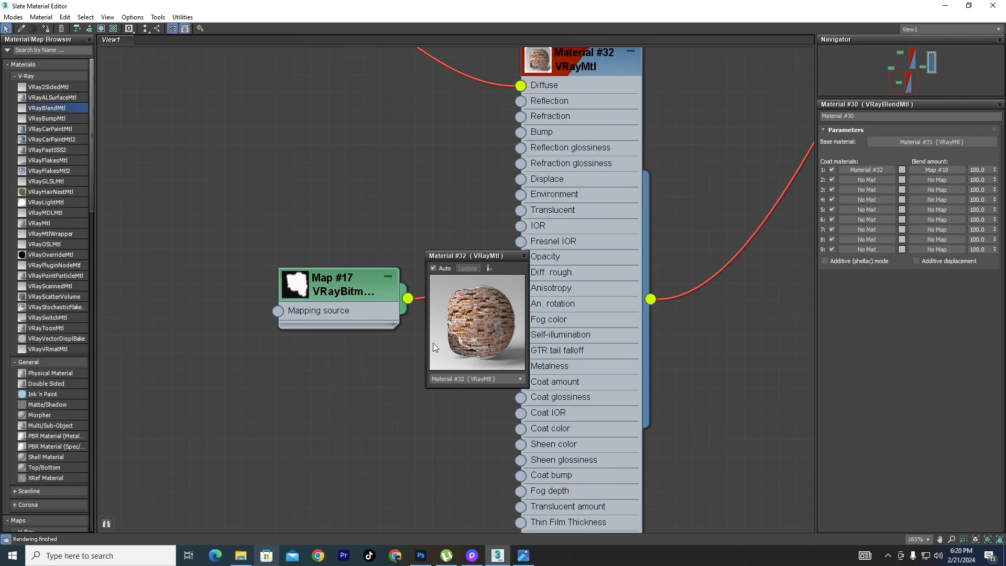
click(524, 257)
Replace the image in the VRayBitmap driving the brick VRayMtl's Opacity with "Black_White Stripe Matte Satin Fabric".
scroll(449, 252, down, 1)
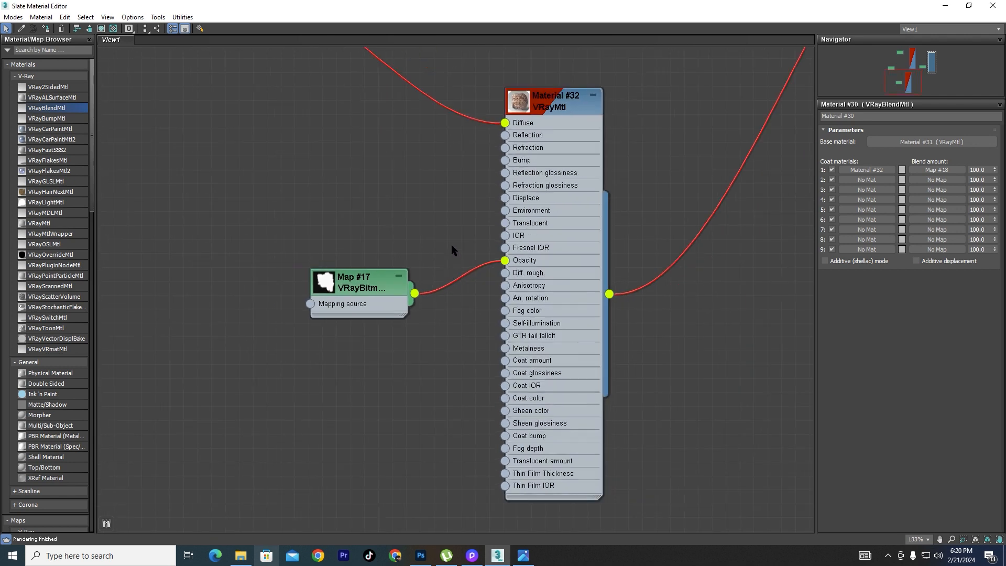
middle_drag(450, 252, 467, 354)
scroll(412, 390, down, 2)
double_click(411, 390)
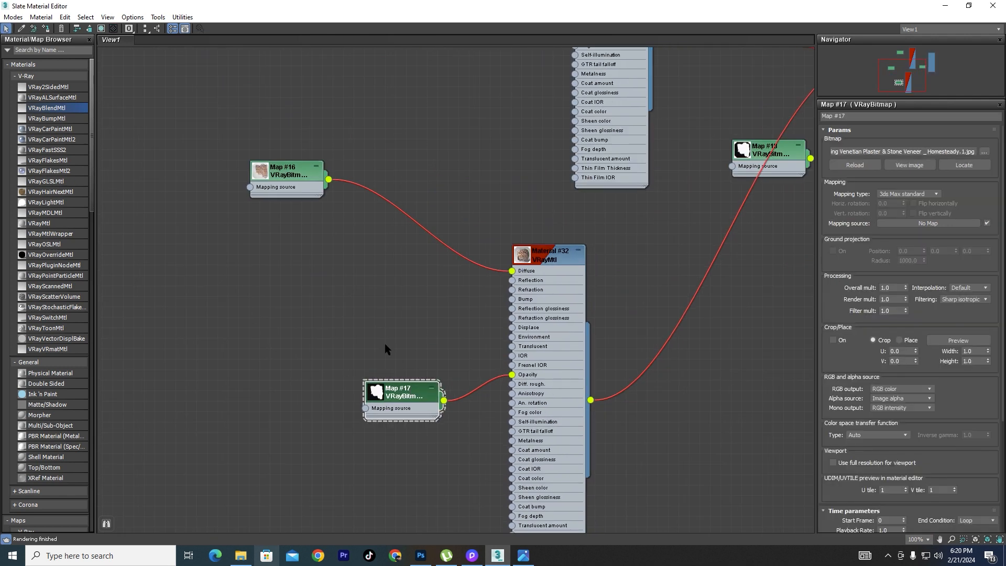
middle_drag(385, 344, 352, 341)
middle_drag(403, 178, 370, 210)
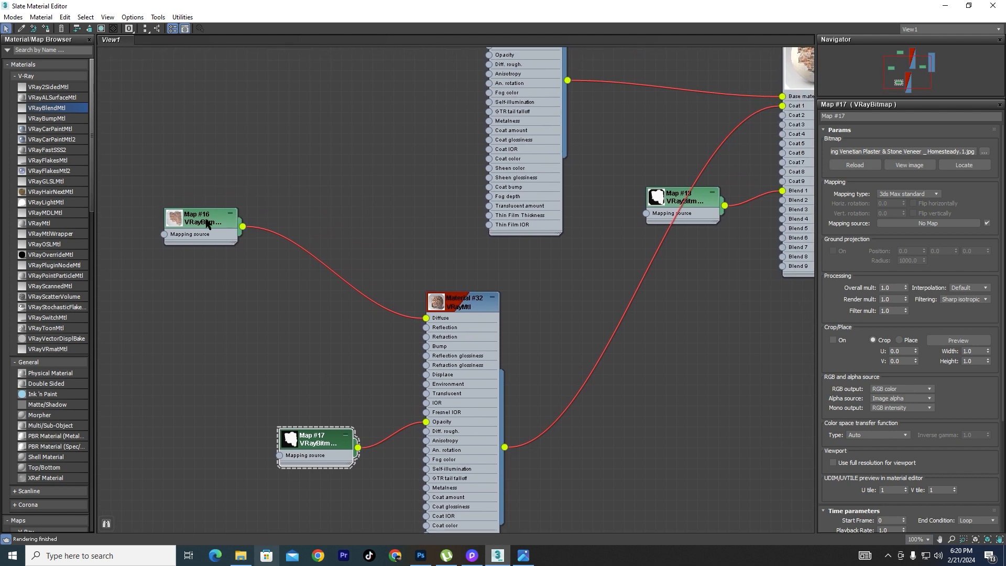
scroll(185, 220, up, 2)
scroll(425, 224, down, 3)
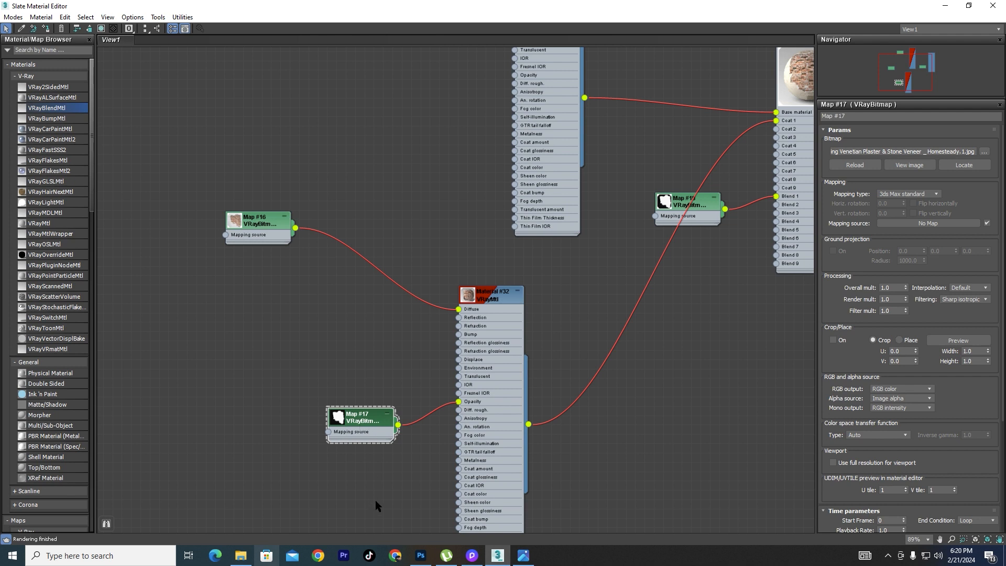
click(984, 152)
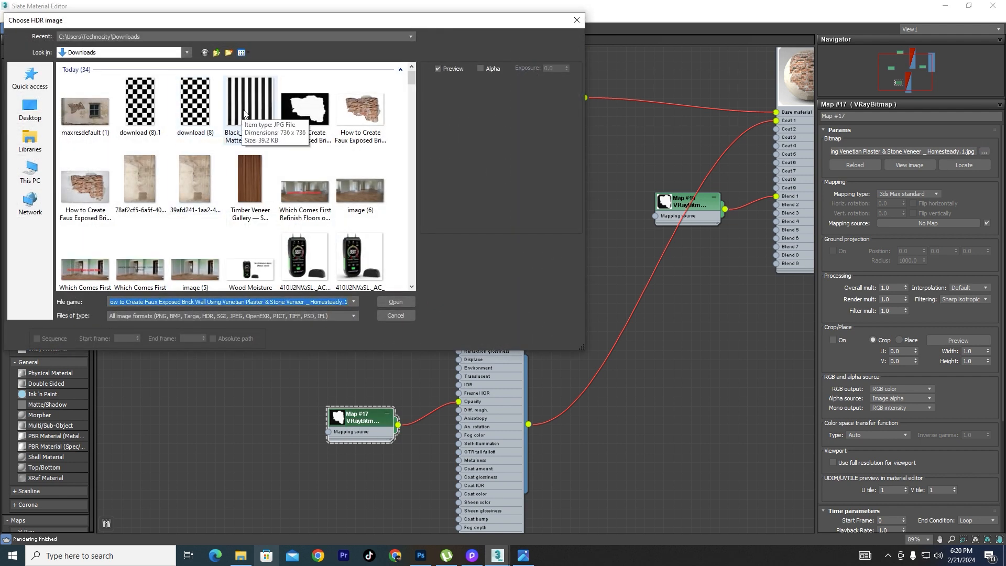
click(244, 113)
click(395, 301)
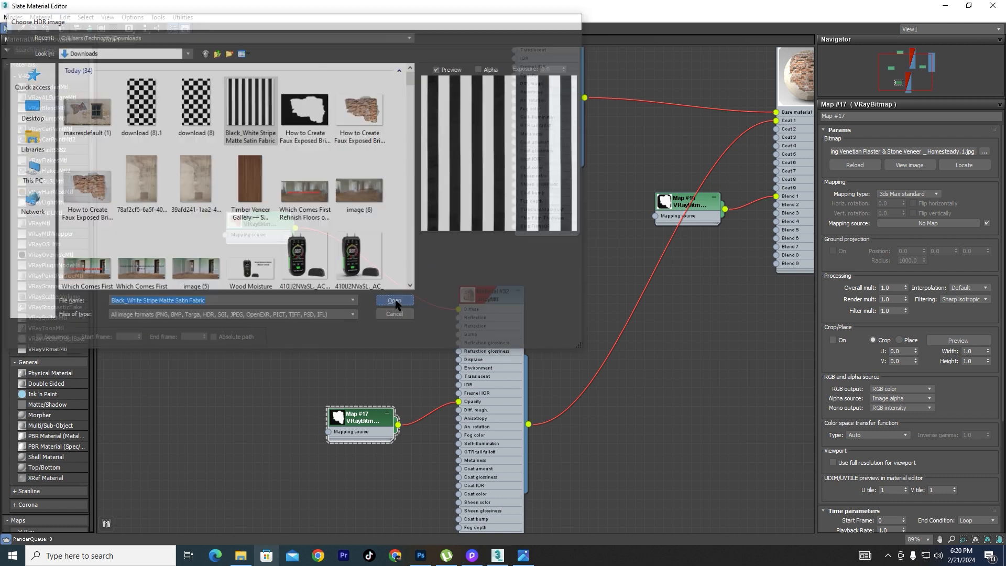
Duplicate the striped VRayBitmap beside the VRayBlendMtl and connect the copy to Blend 1 in place of the old mask.
scroll(378, 422, up, 3)
mouse_move(355, 421)
mouse_down()
mouse_move(273, 414)
mouse_move(557, 380)
mouse_move(720, 204)
mouse_up()
scroll(273, 414, down, 2)
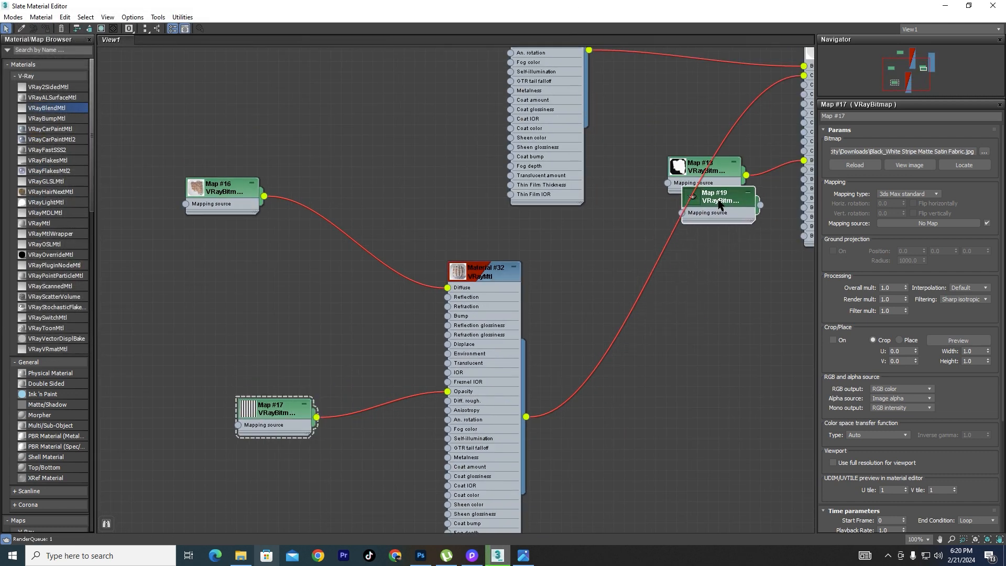
middle_drag(726, 276, 463, 397)
scroll(503, 361, up, 5)
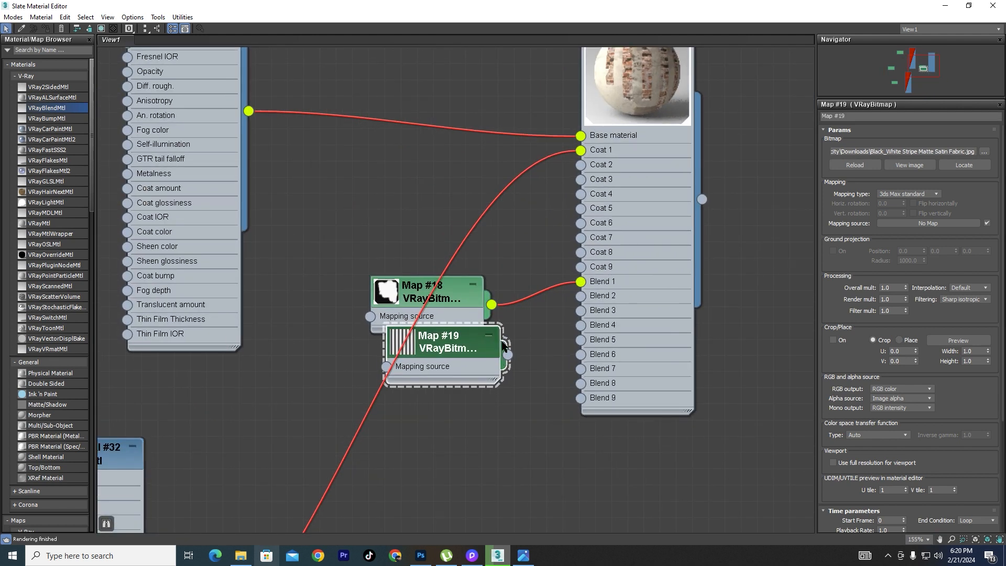
drag(553, 316, 581, 281)
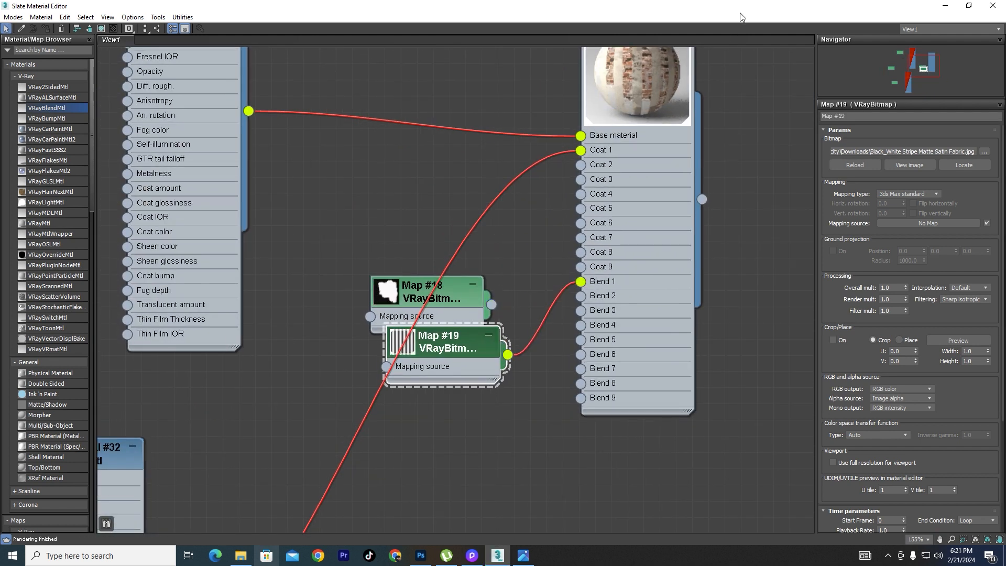
Float the material editor and examine the striped brick-and-plaster blend on the box in the V-Ray Frame Buffer, full screen and close up.
double_click(741, 14)
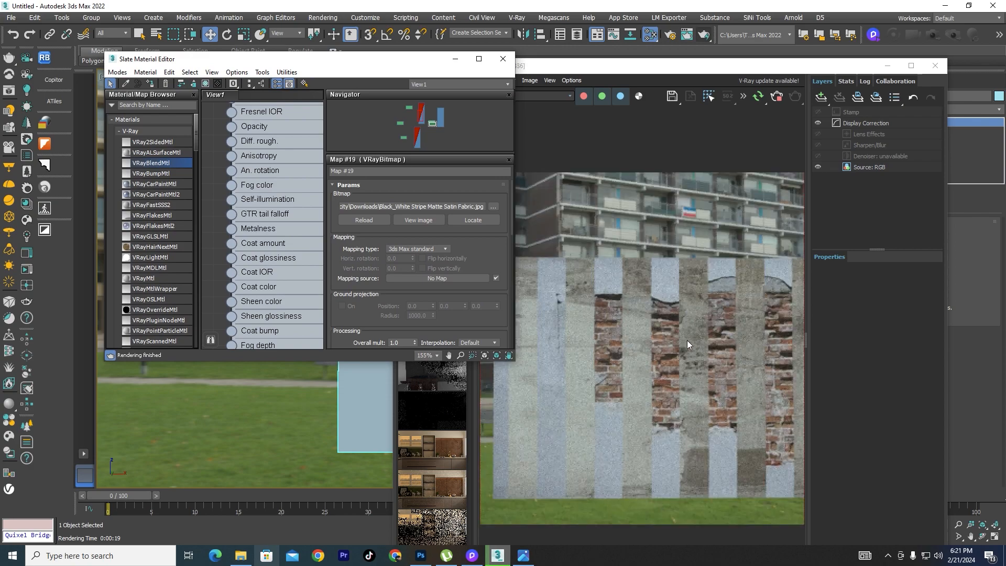
click(911, 66)
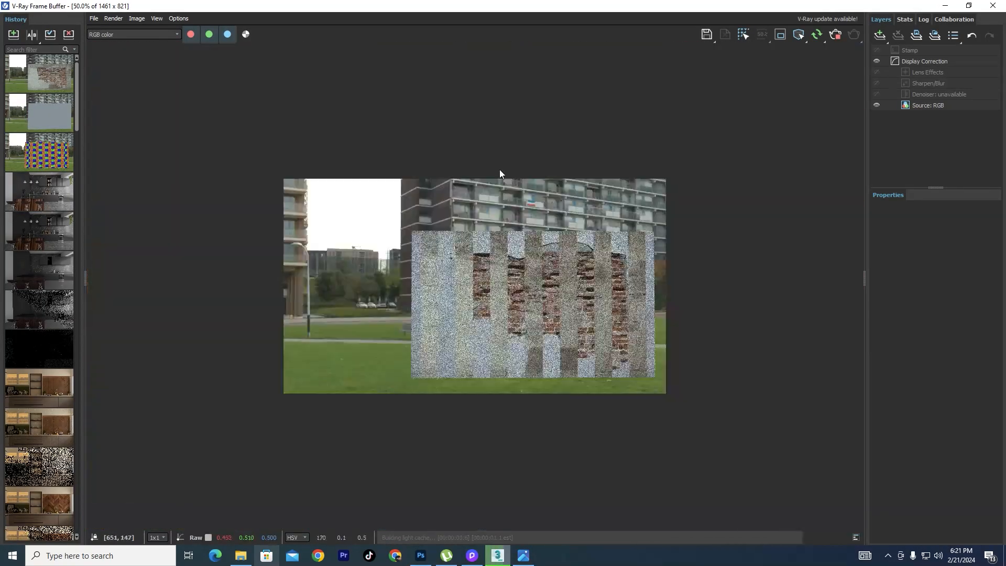
double_click(573, 314)
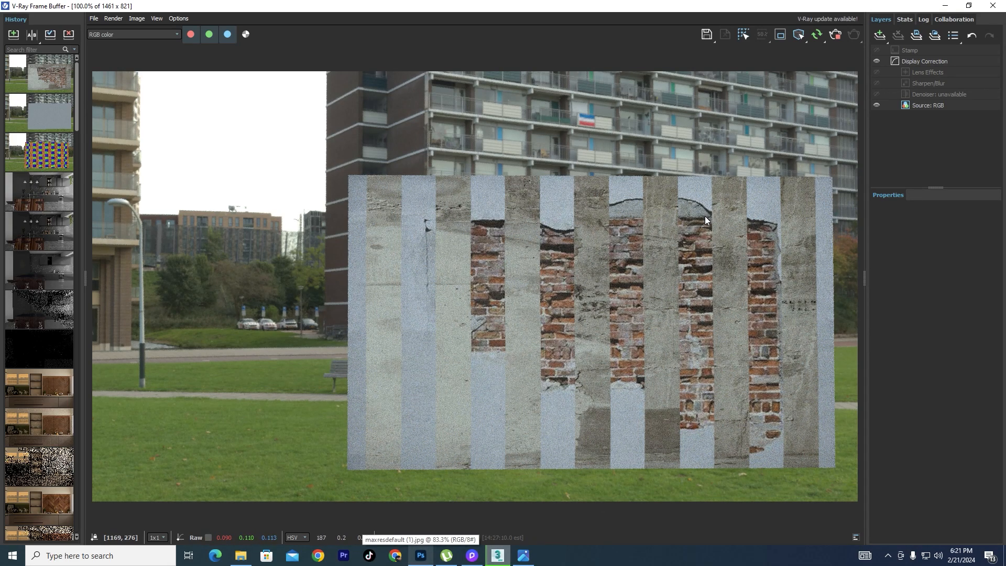
drag(629, 6, 608, 80)
scroll(625, 361, down, 1)
scroll(626, 322, up, 3)
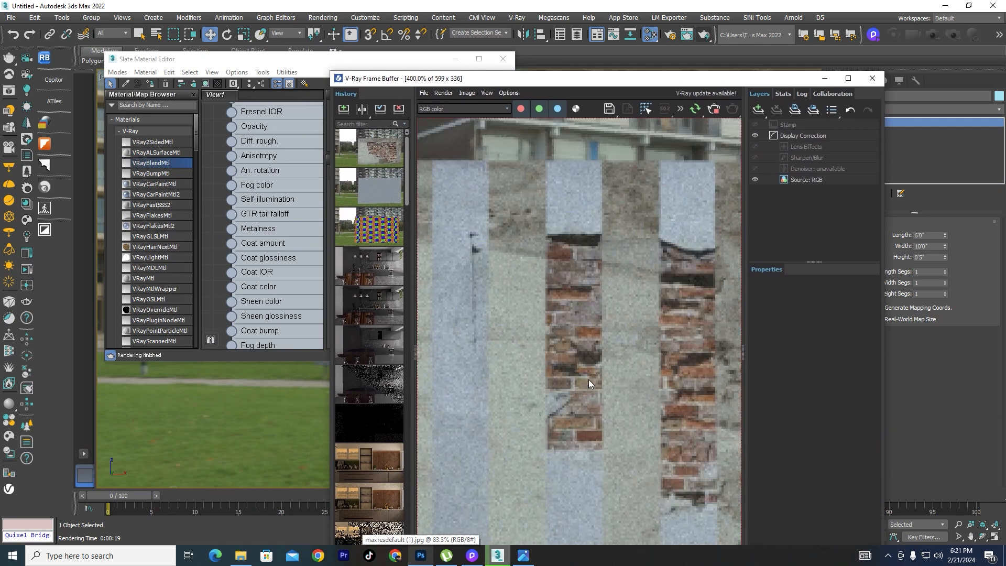
Move the material editor beside the render and enlarge the brick VRayMtl node's preview to check the striped opacity.
drag(282, 62, 259, 99)
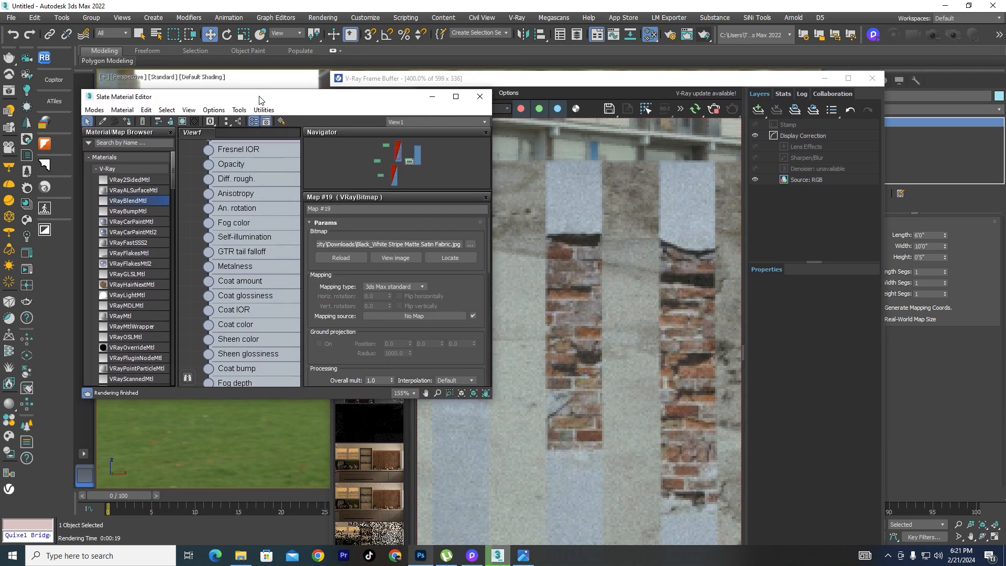
scroll(258, 205, down, 5)
scroll(289, 292, up, 7)
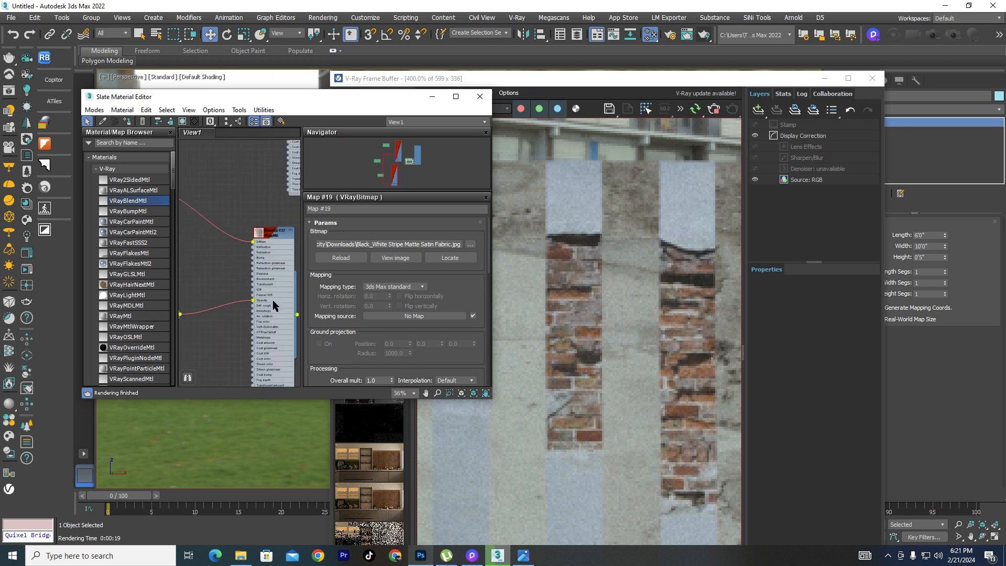
double_click(253, 245)
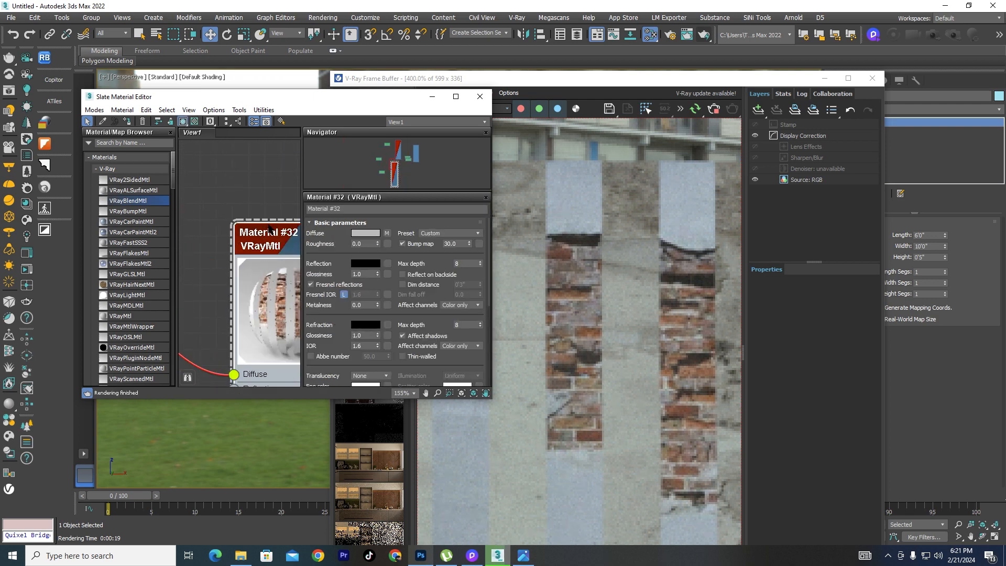
drag(268, 225, 198, 192)
scroll(234, 280, up, 1)
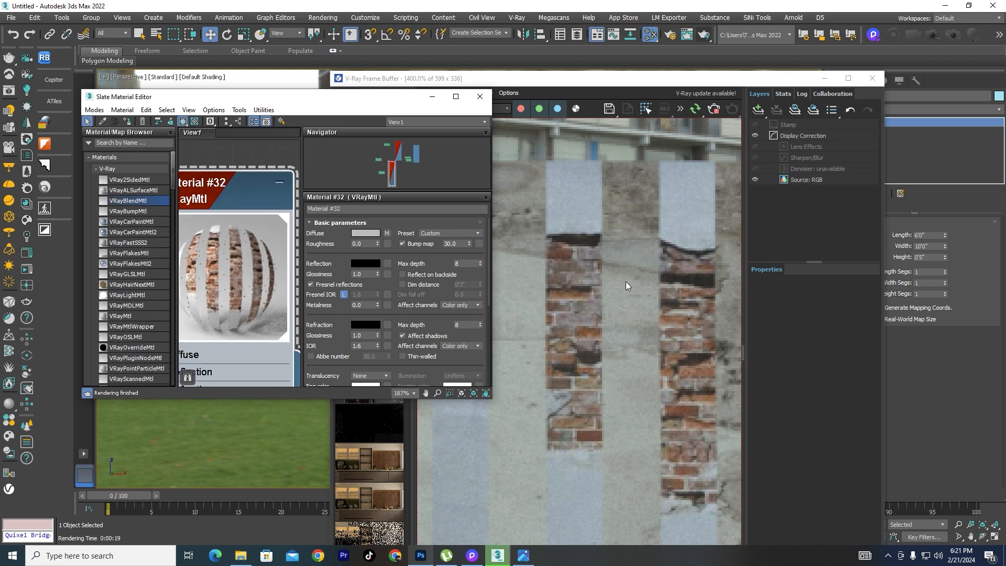
scroll(225, 246, down, 3)
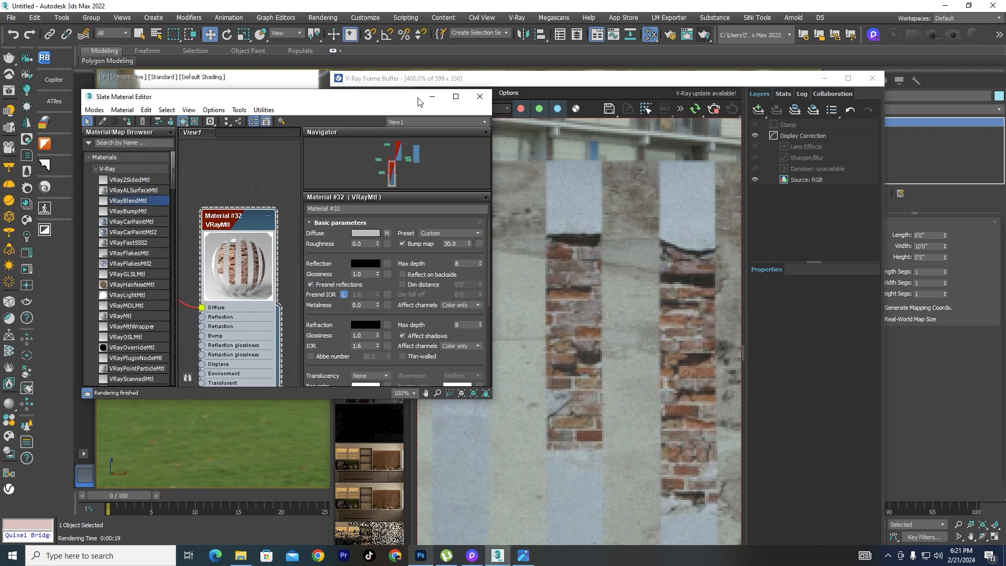
Maximize the material editor and delete the disconnected old mask VRayBitmap beside the VRayBlendMtl, keeping the striped one.
click(455, 97)
scroll(543, 195, down, 5)
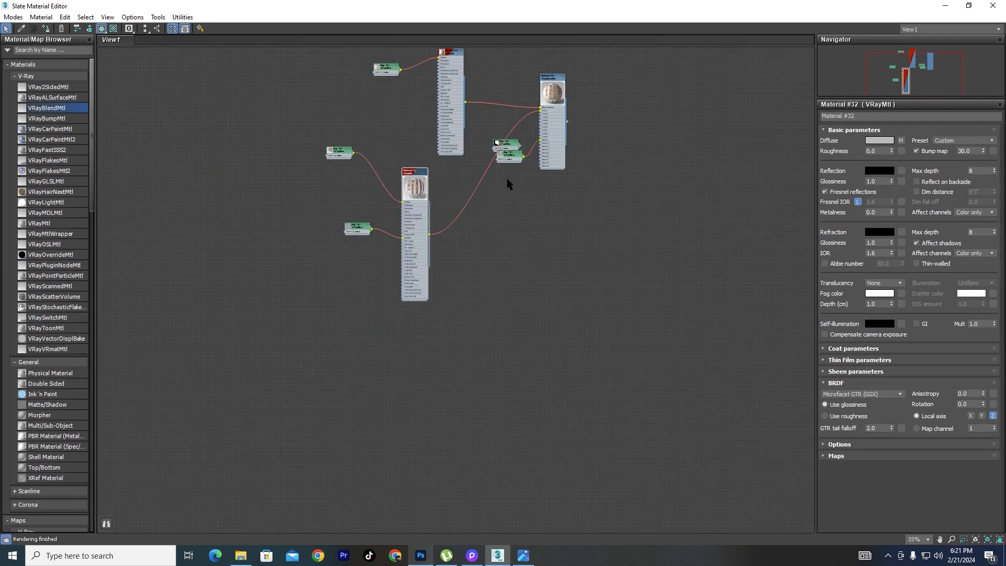
scroll(507, 179, down, 8)
middle_drag(514, 119, 508, 160)
scroll(503, 199, up, 10)
scroll(506, 270, down, 5)
scroll(527, 339, up, 3)
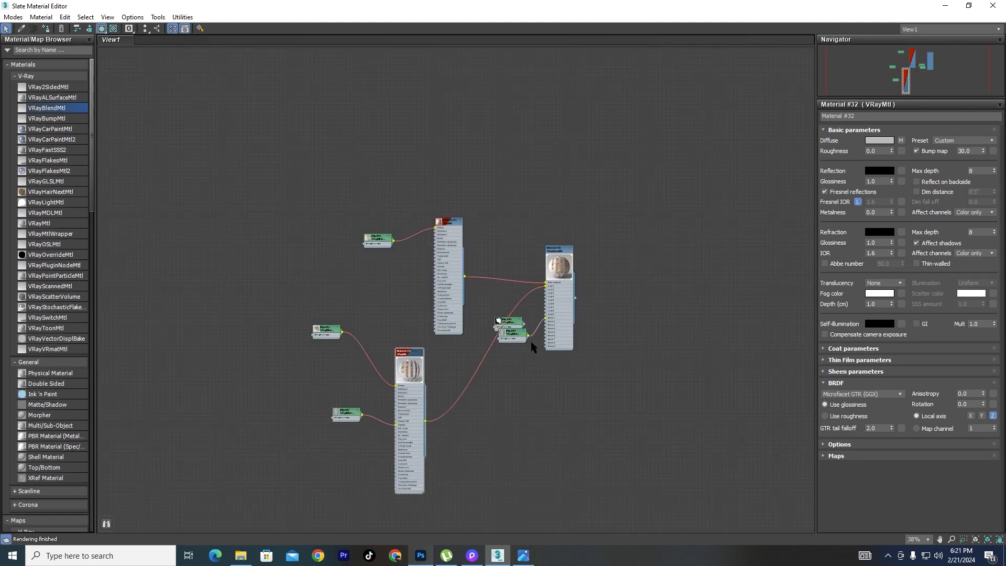
scroll(527, 340, up, 6)
drag(512, 334, 511, 343)
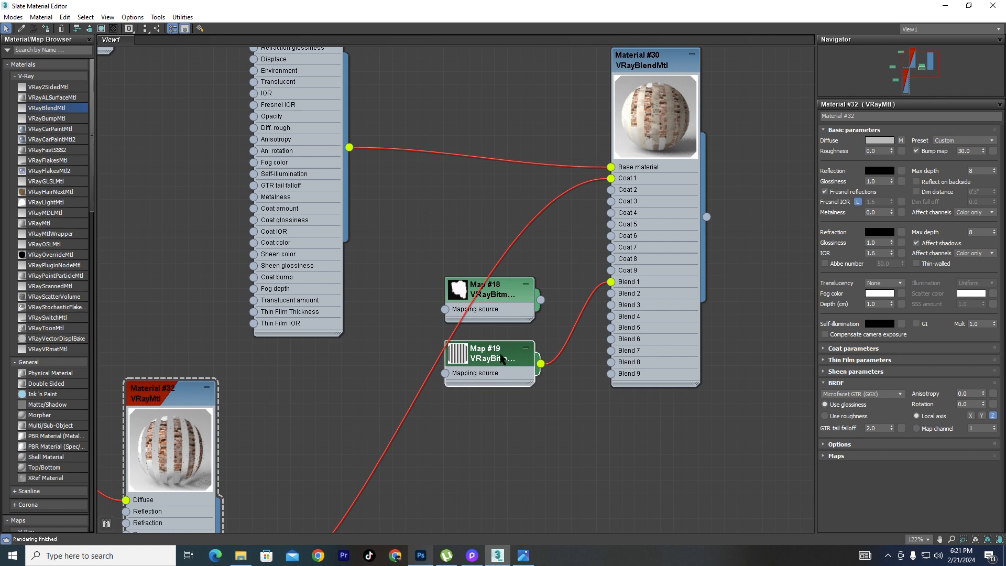
double_click(512, 294)
key(Delete)
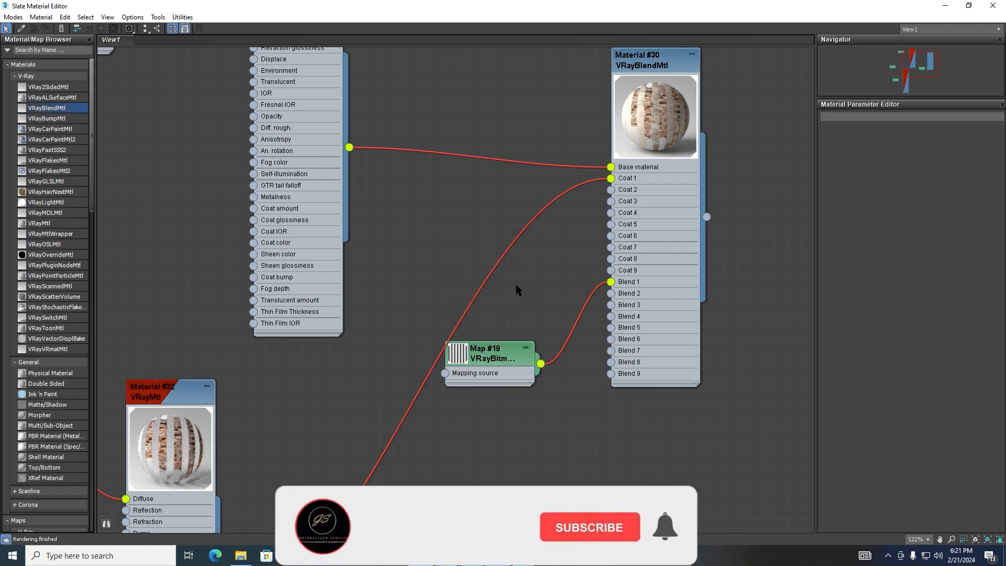
Delete the plaster VRayBitmap that feeds the Diffuse of the base VRayMtl.
scroll(596, 233, down, 3)
scroll(314, 190, down, 4)
middle_drag(357, 198, 406, 274)
scroll(345, 217, up, 5)
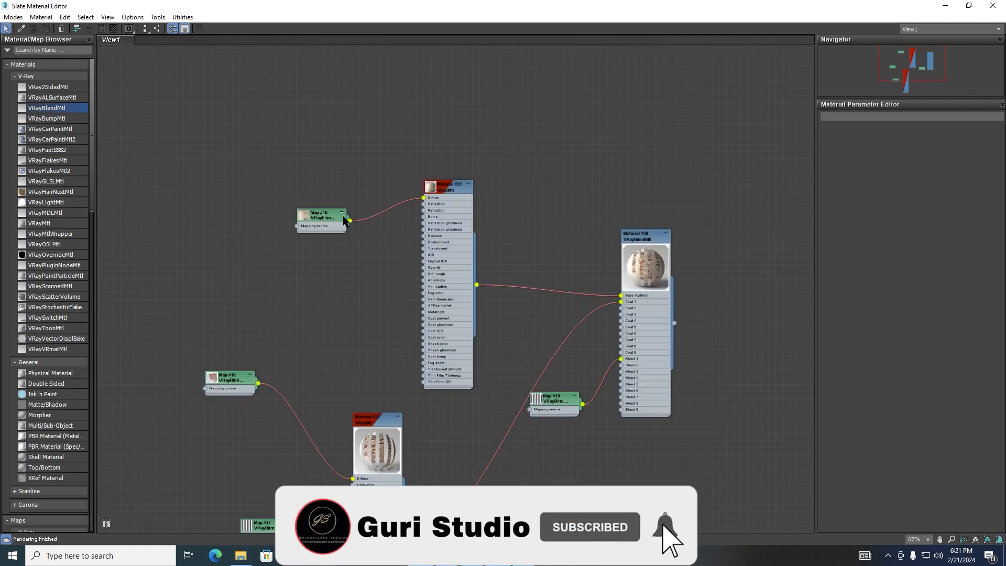
click(304, 225)
key(Delete)
right_click(478, 176)
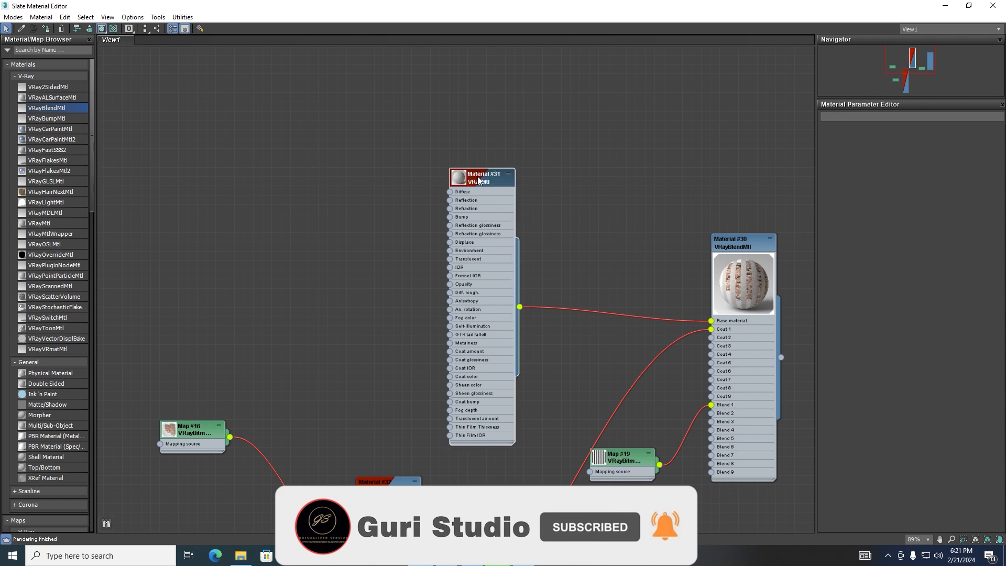
click(653, 135)
Set the base VRayMtl's Diffuse colour to a saturated purple with hue 180 and saturation 255.
double_click(464, 177)
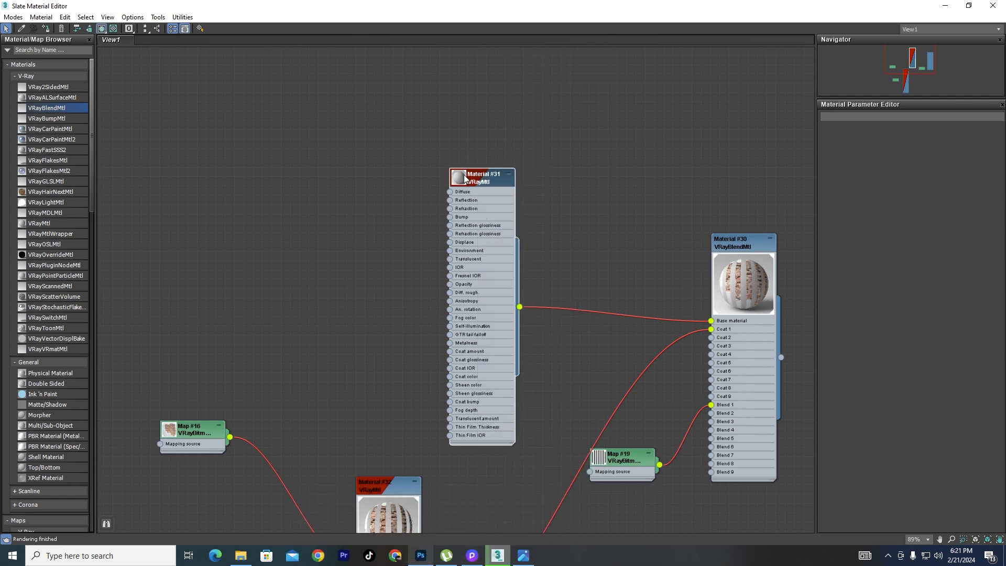
click(880, 140)
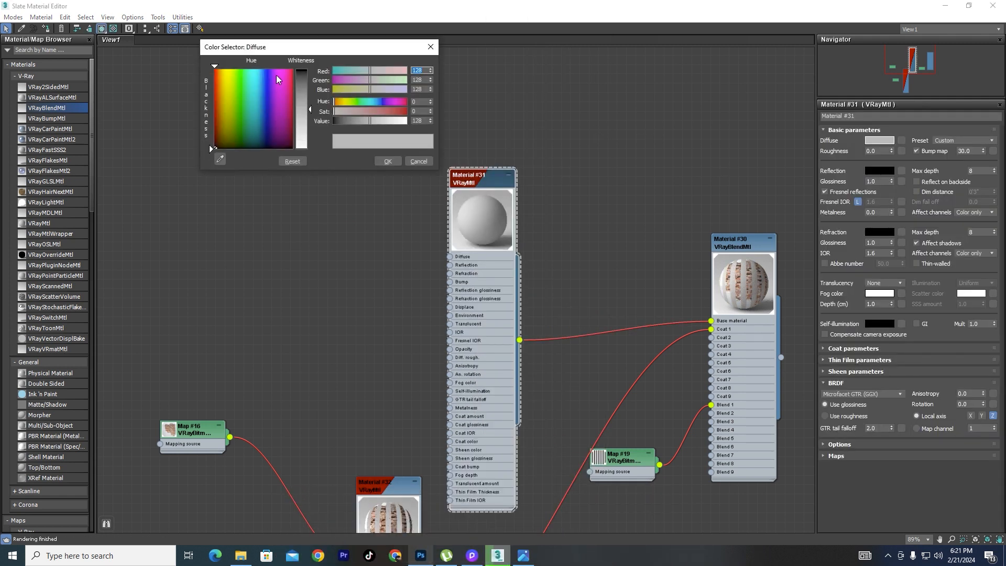
drag(277, 77, 271, 76)
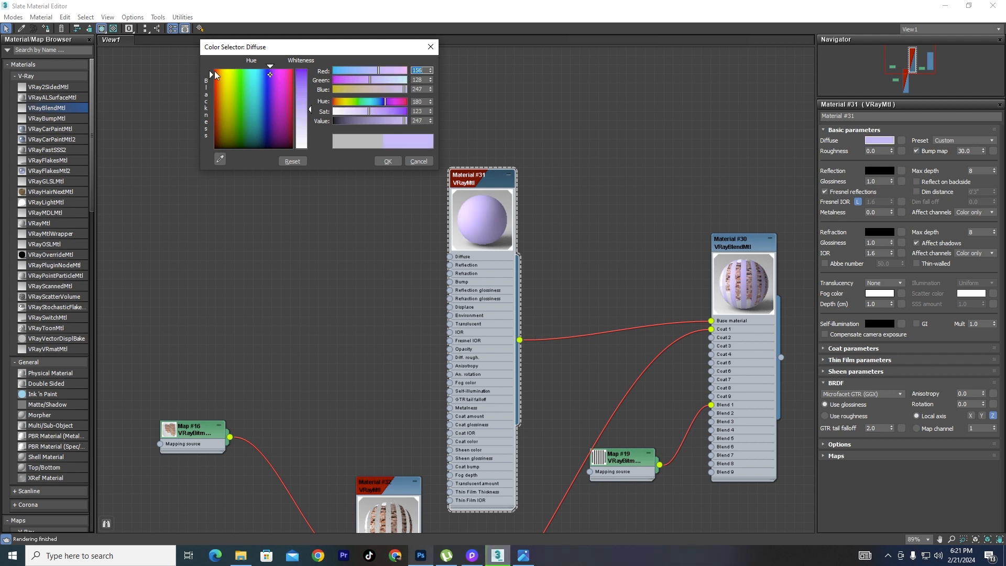
drag(309, 107, 309, 74)
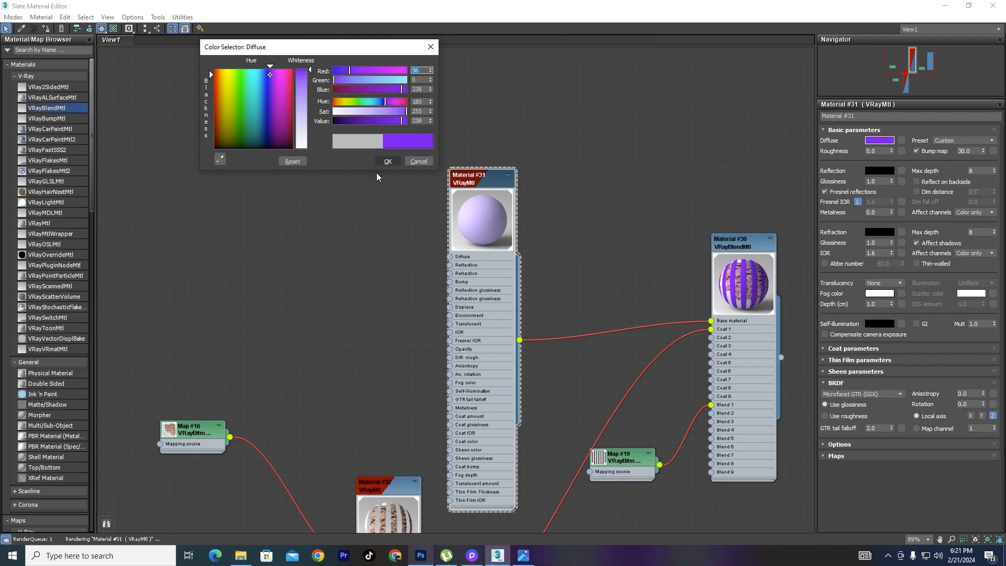
click(388, 162)
Delete the brick VRayBitmap and the striped opacity VRayBitmap that feed the Coat 1 VRayMtl.
scroll(483, 180, down, 5)
scroll(396, 326, up, 5)
click(458, 244)
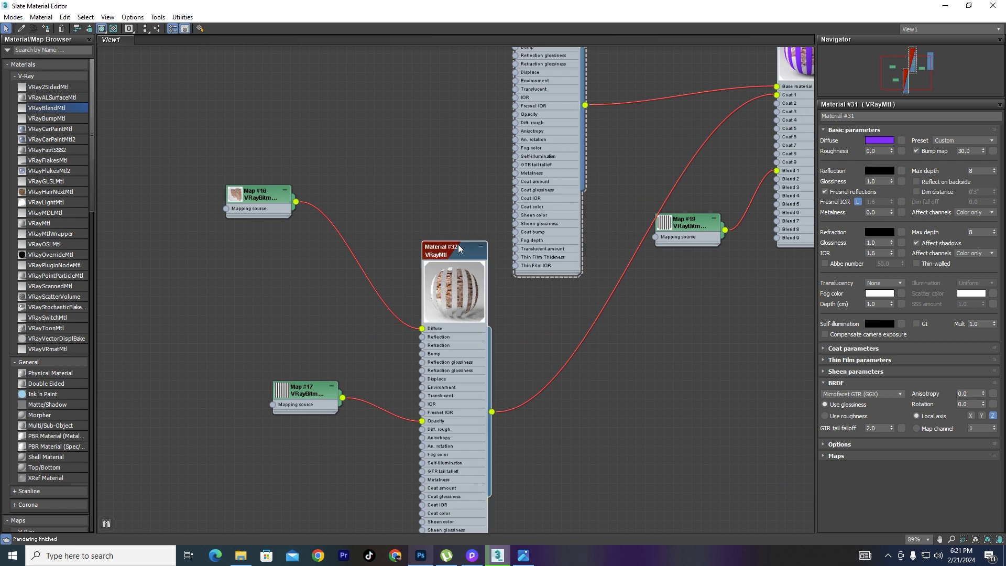
click(257, 195)
key(Delete)
click(301, 402)
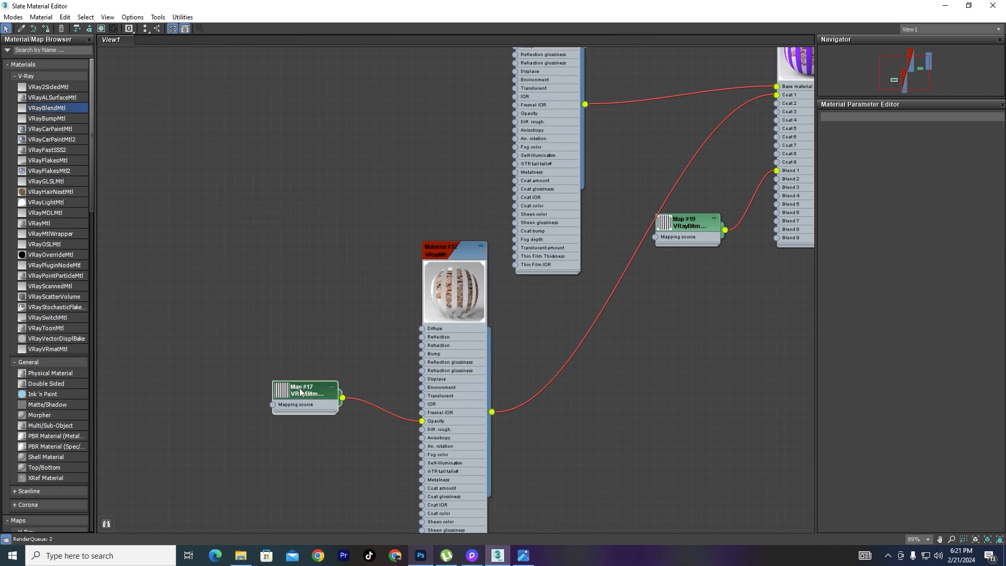
key(Delete)
Set the Coat 1 VRayMtl's Diffuse colour to a saturated green.
click(451, 253)
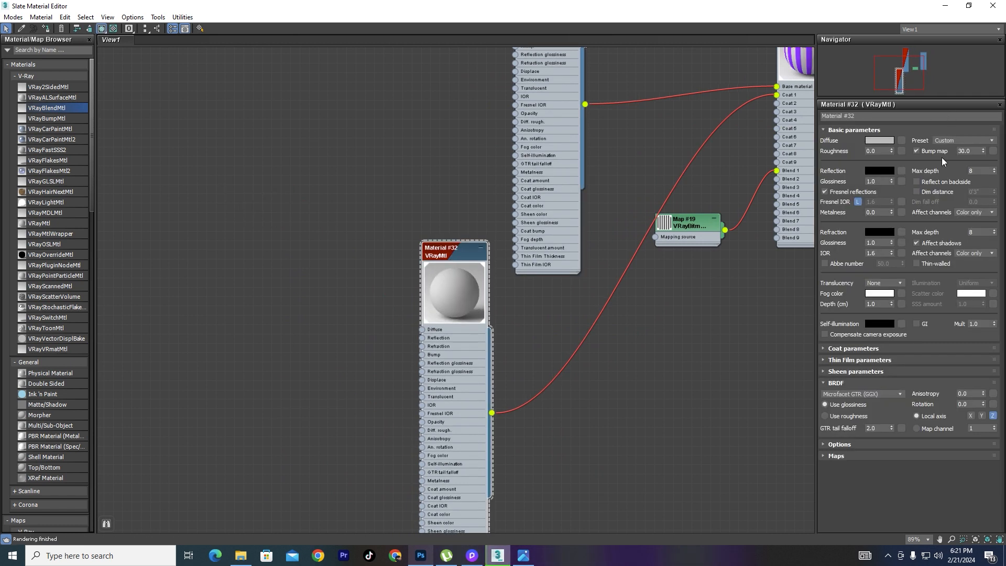
click(871, 141)
click(266, 119)
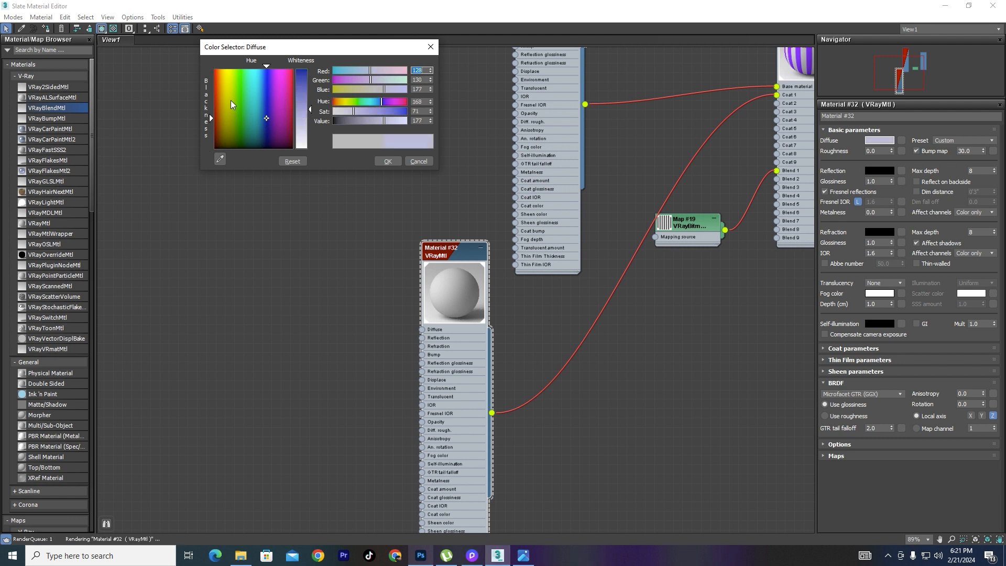
click(240, 106)
drag(310, 107, 310, 70)
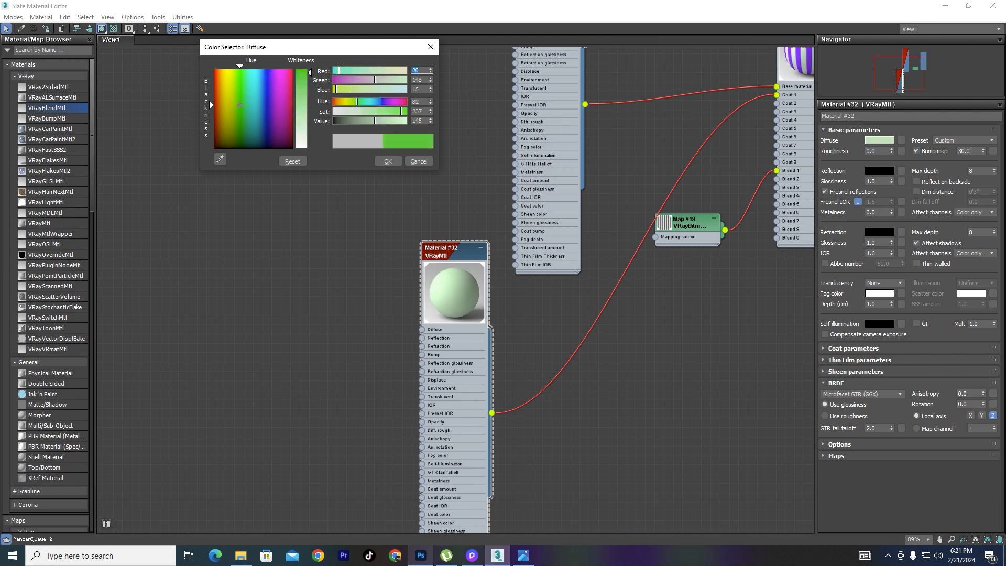
click(388, 161)
Float the material editor and examine the two-colour striped blend on the box in the V-Ray Frame Buffer, windowed and full screen.
scroll(398, 218, down, 4)
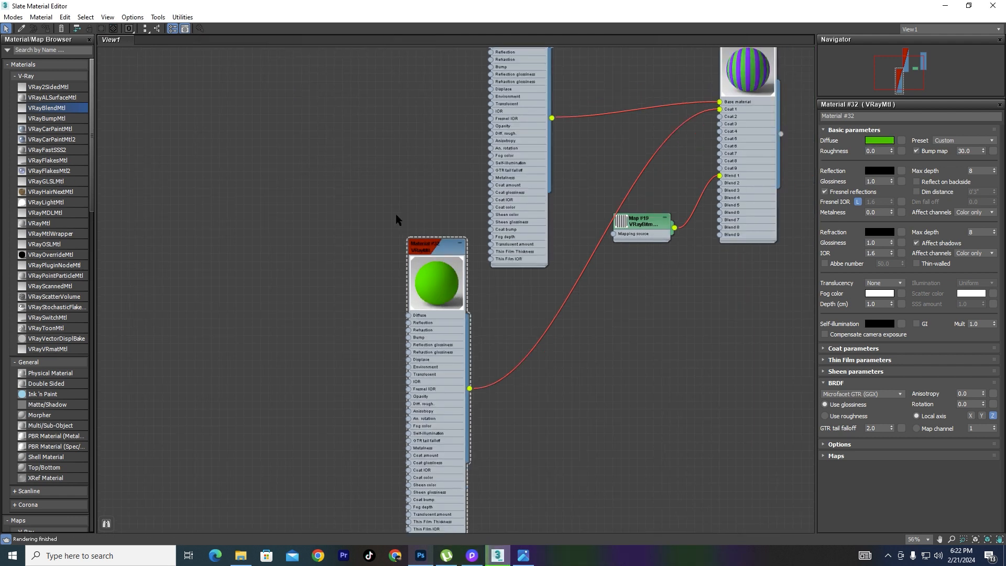
scroll(512, 144, up, 2)
drag(738, 9, 210, 122)
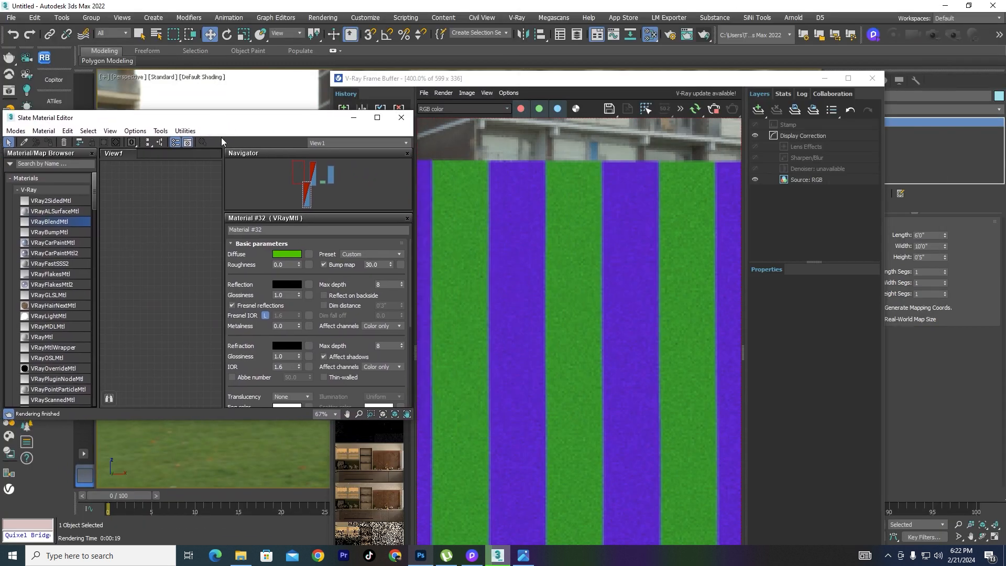
scroll(684, 216, down, 4)
scroll(601, 369, up, 2)
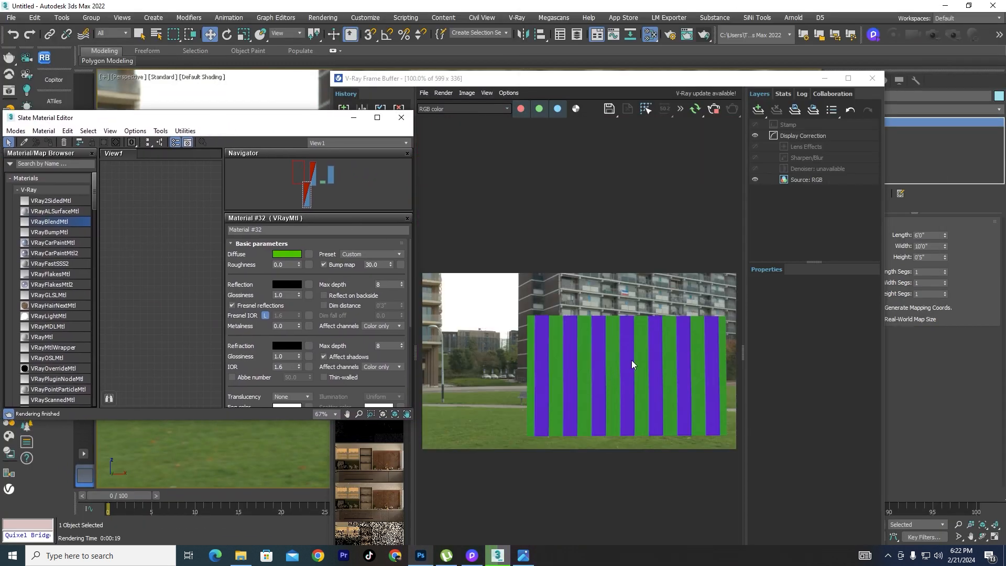
scroll(633, 362, up, 2)
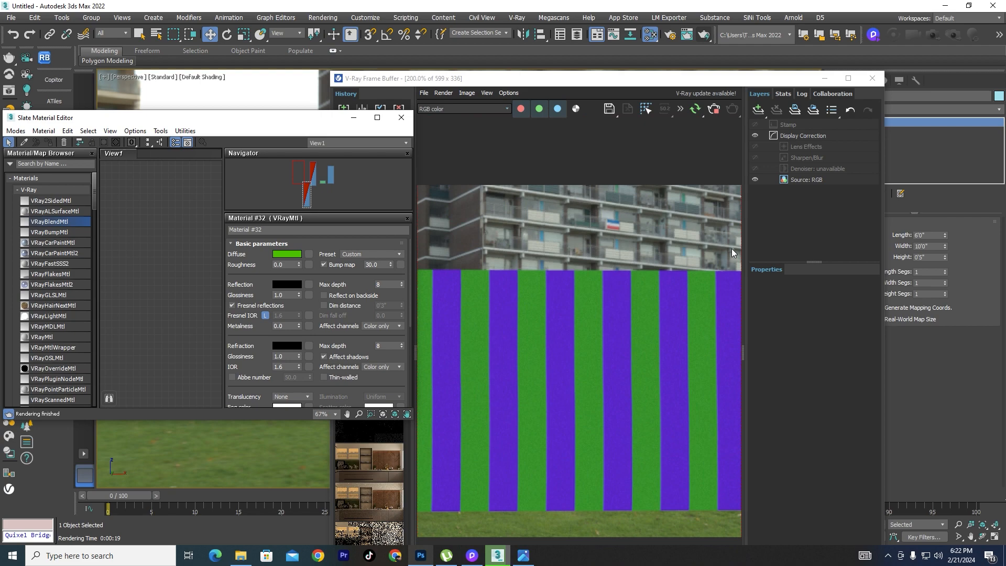
click(848, 78)
scroll(643, 241, down, 3)
scroll(535, 312, up, 3)
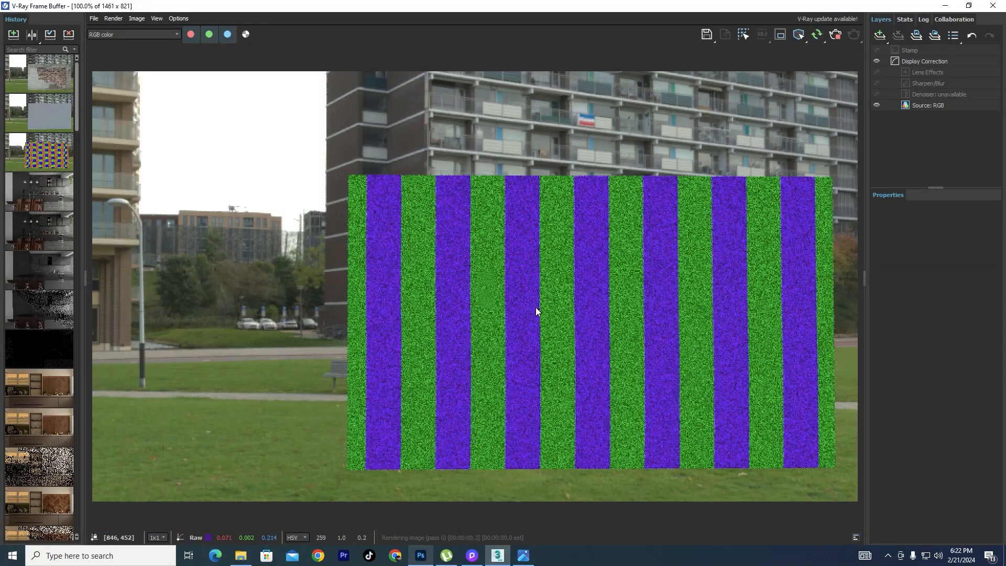